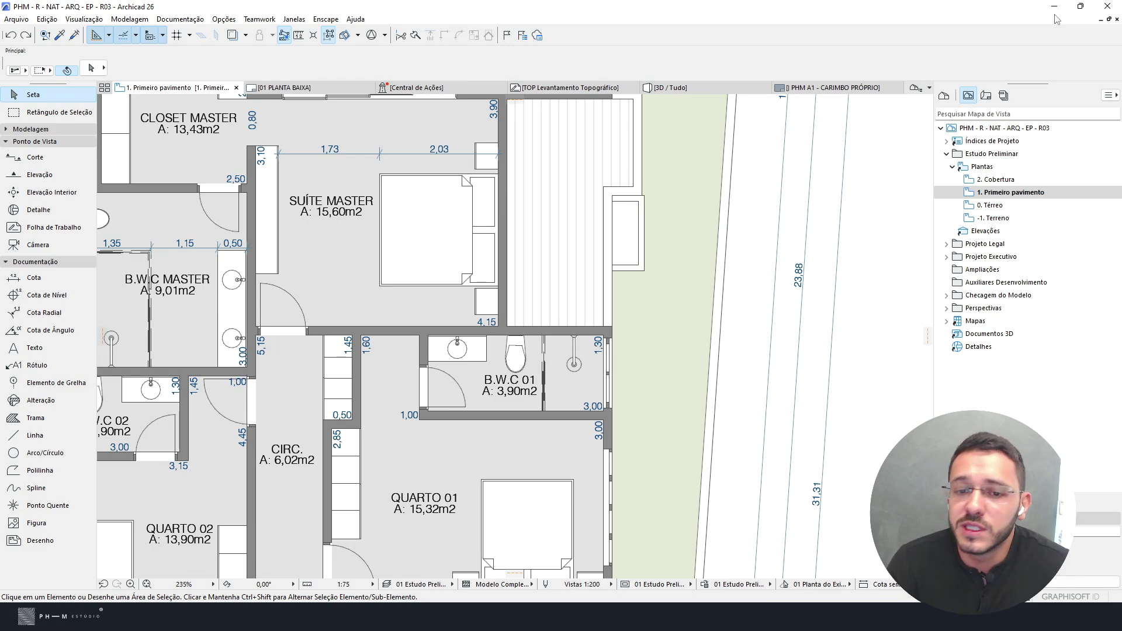
# Examine the existing dimensions around the Suíte Master on the first-floor plan.
pyautogui.scroll(1, 347, 304)
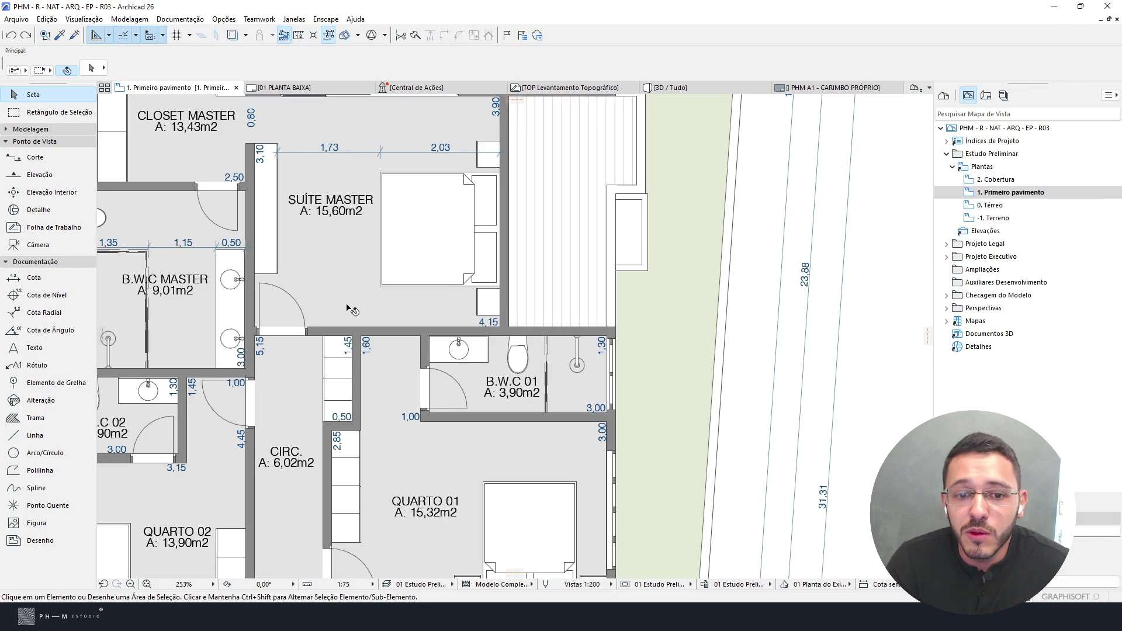
pyautogui.scroll(-1, 569, 327)
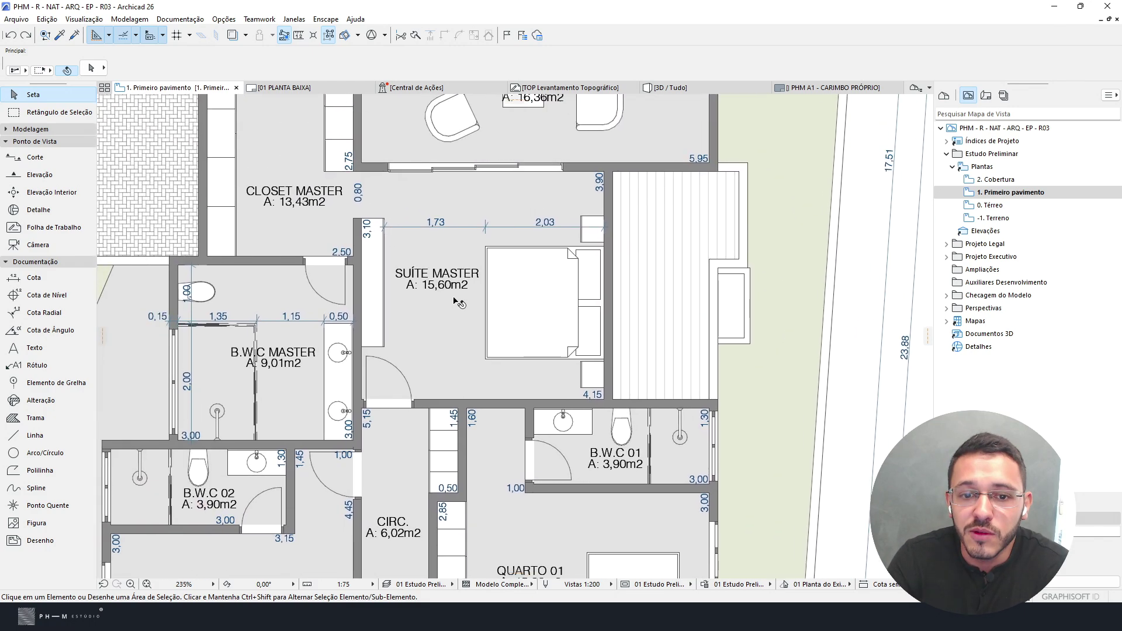
pyautogui.scroll(1, 446, 223)
pyautogui.scroll(2, 353, 216)
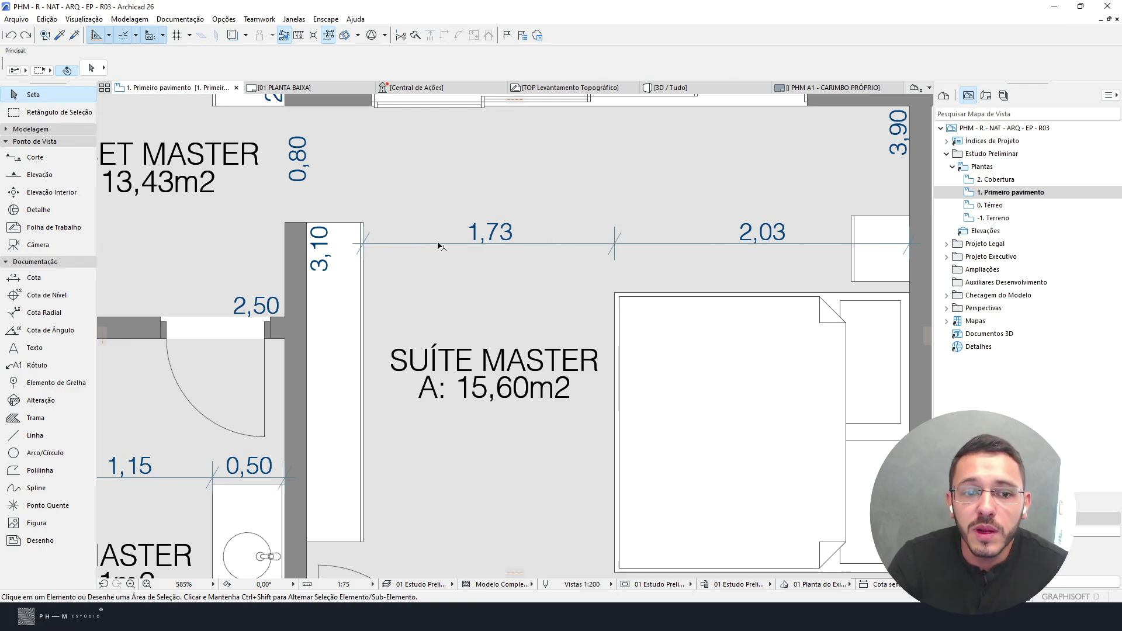
pyautogui.scroll(4, 288, 235)
pyautogui.scroll(-4, 409, 214)
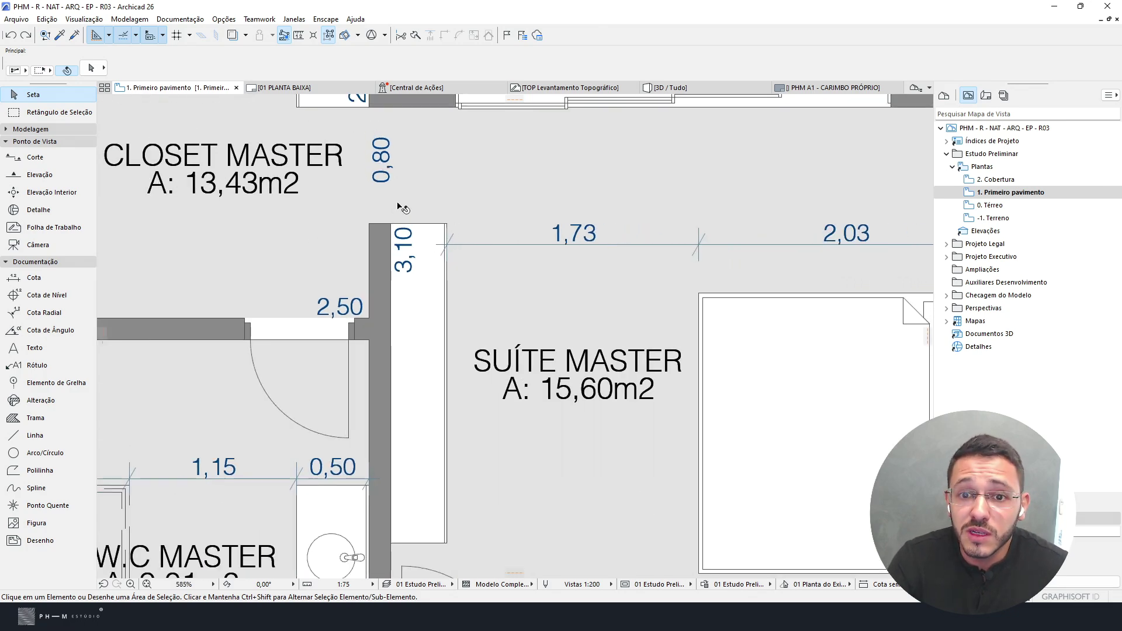
pyautogui.scroll(-1, 404, 209)
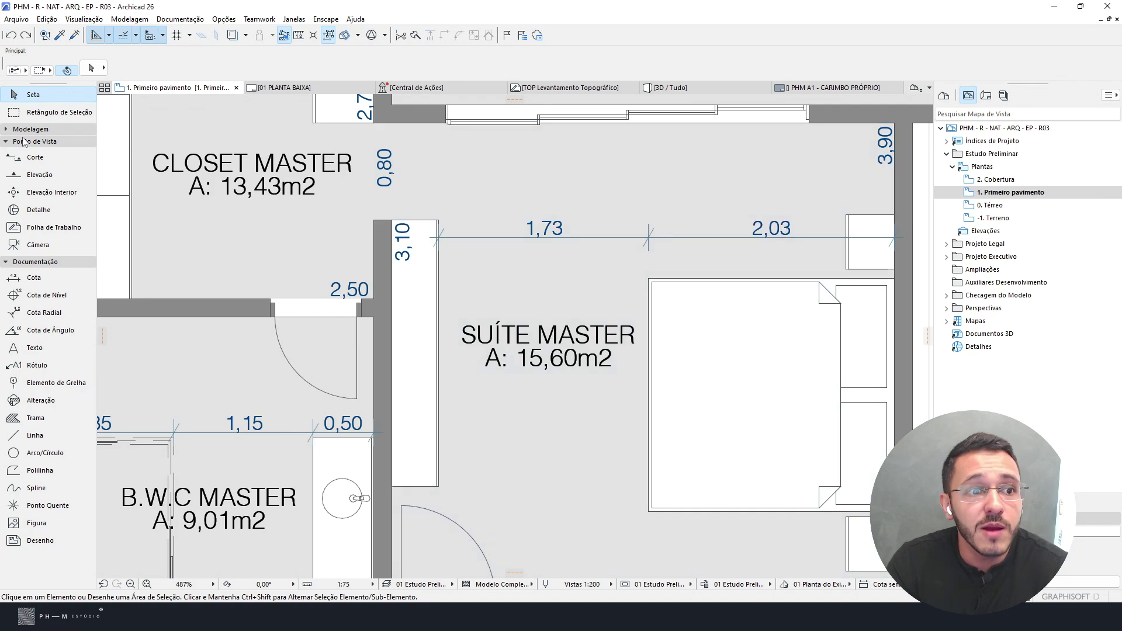
# Activate the Cota dimension tool and review its default settings, accepting them as they are.
pyautogui.click(29, 142)
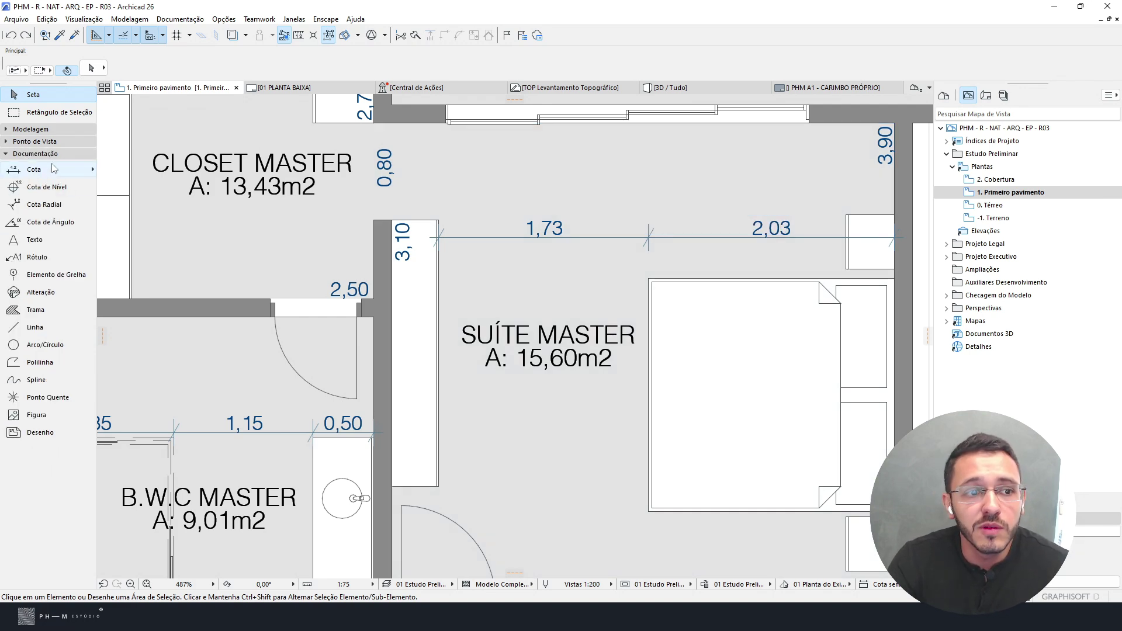
pyautogui.click(34, 170)
pyautogui.hotkey('ctrl', 't')
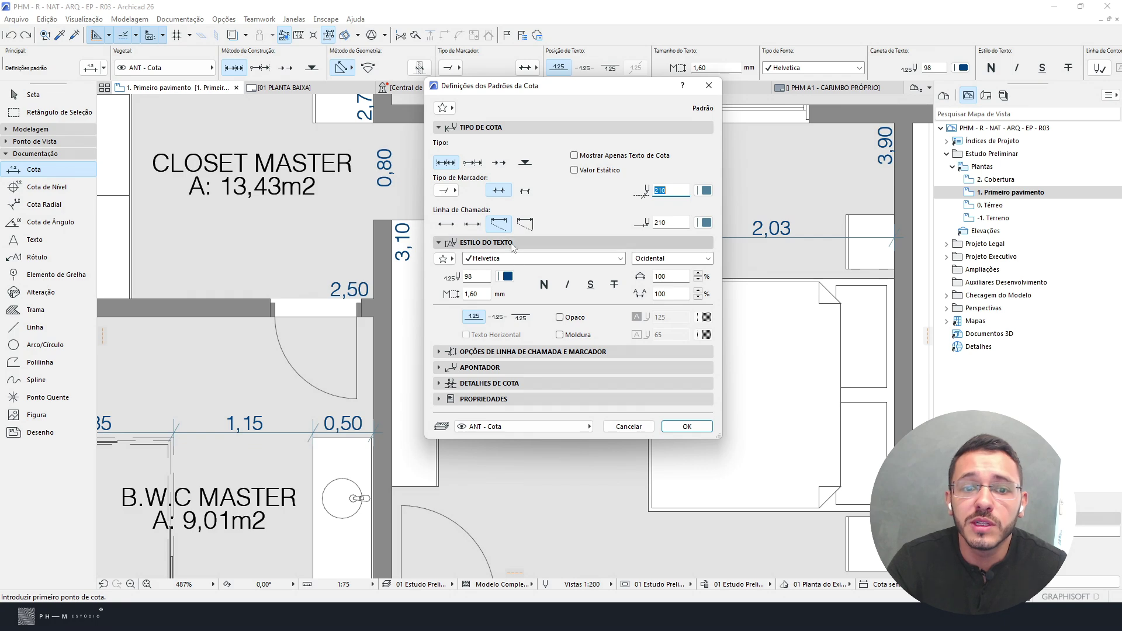
pyautogui.click(685, 428)
# Dimension the Suíte Master's width between its side walls, placing the dimension line between the bed and the lower wall.
pyautogui.scroll(-4, 429, 434)
pyautogui.scroll(8, 429, 434)
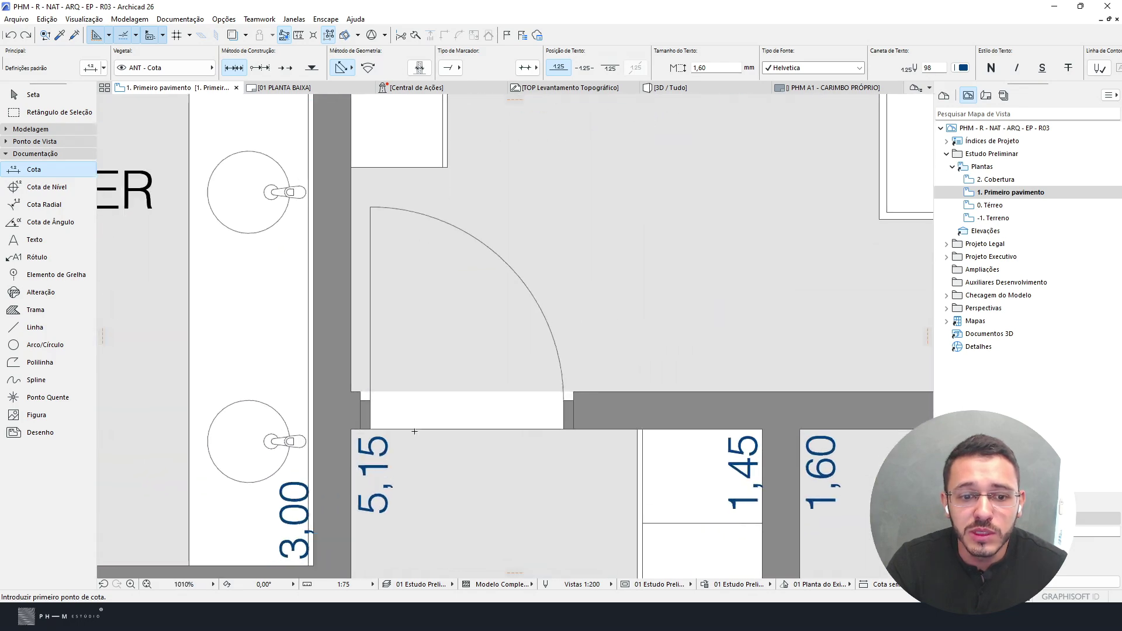
pyautogui.click(421, 436)
pyautogui.scroll(-5, 679, 401)
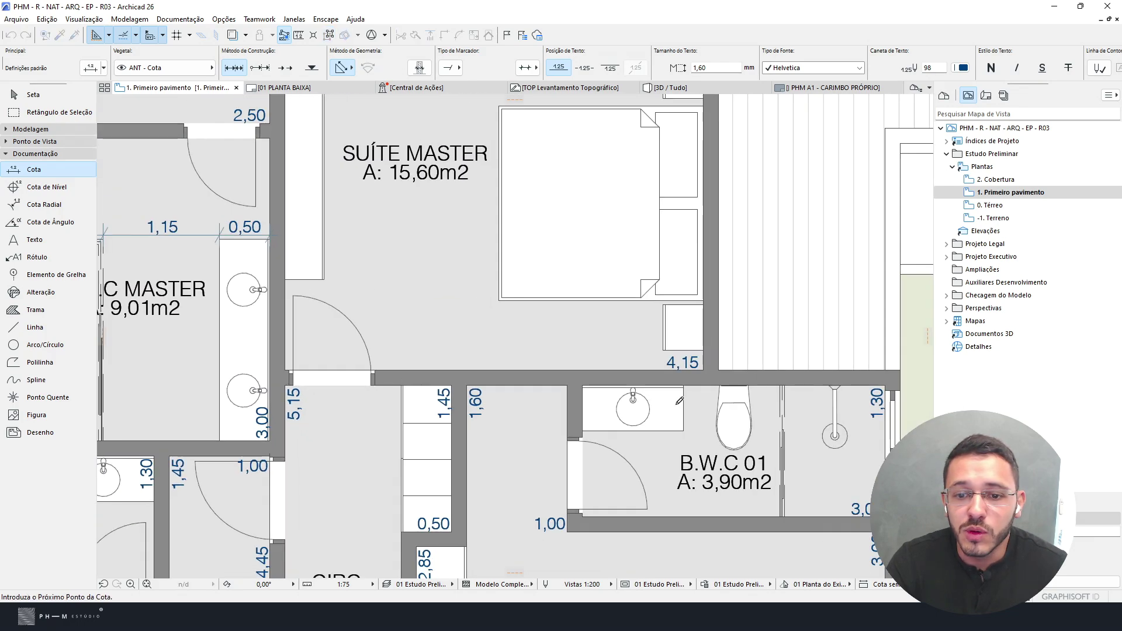
pyautogui.click(705, 371)
pyautogui.doubleClick(521, 348)
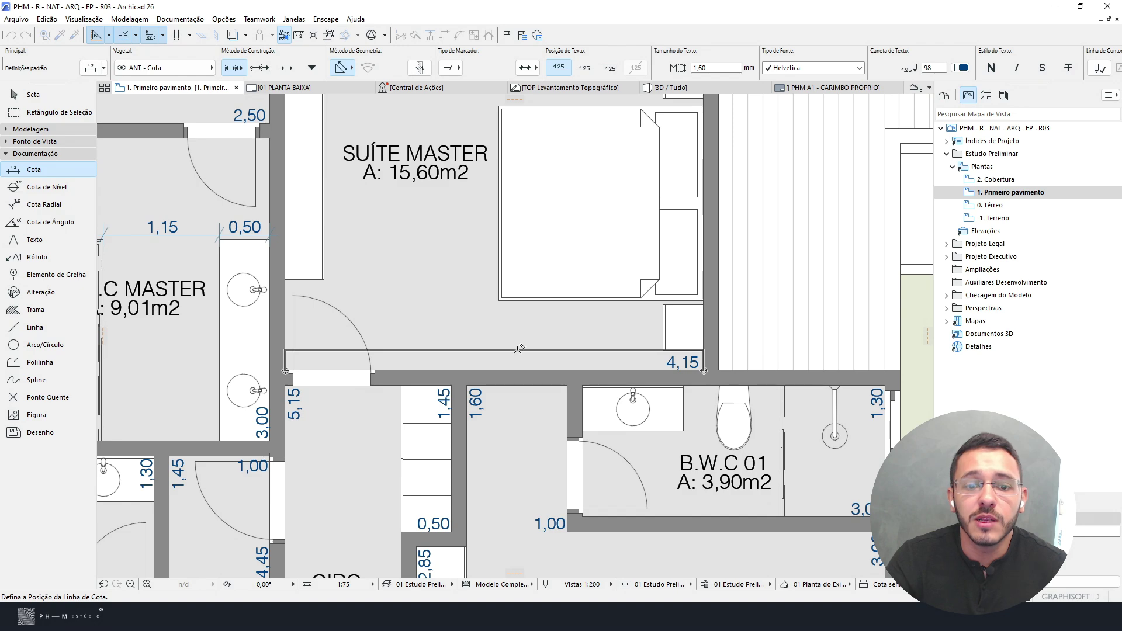
pyautogui.click(524, 312)
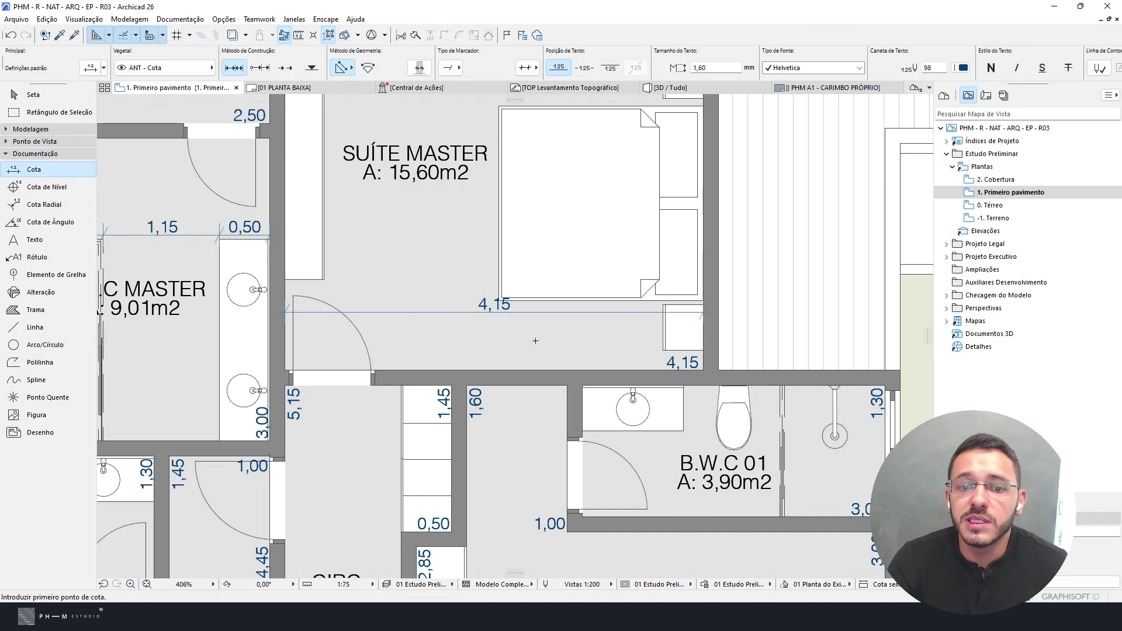
# Enable Mostrar Apenas Texto de Cota in the dimension tool's default settings.
pyautogui.scroll(-3, 636, 381)
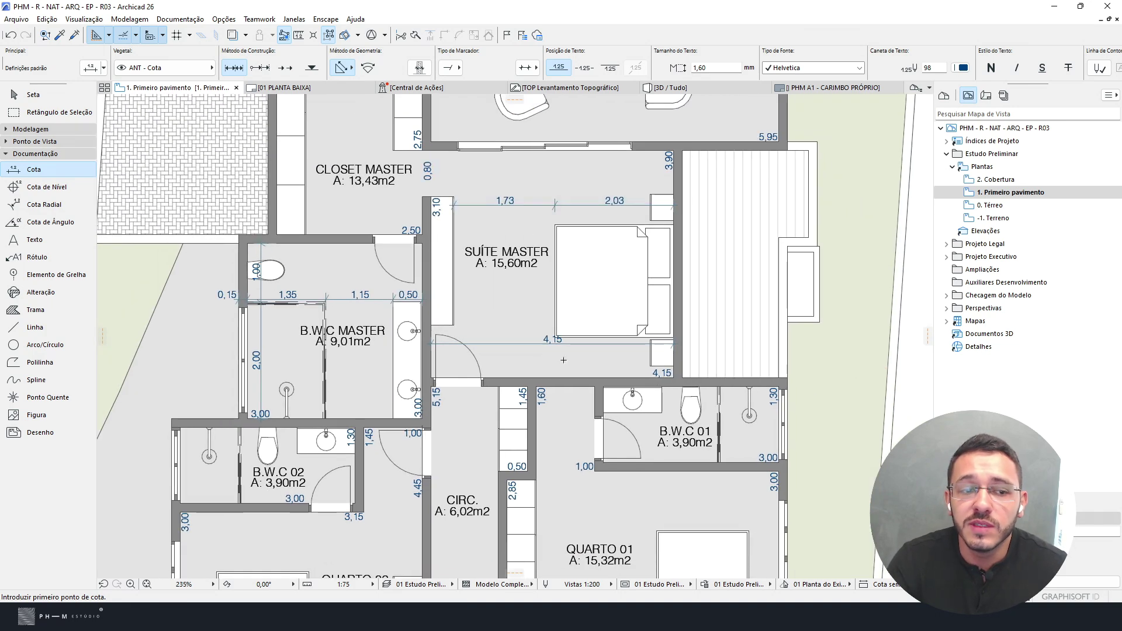
pyautogui.scroll(1, 553, 360)
pyautogui.doubleClick(34, 170)
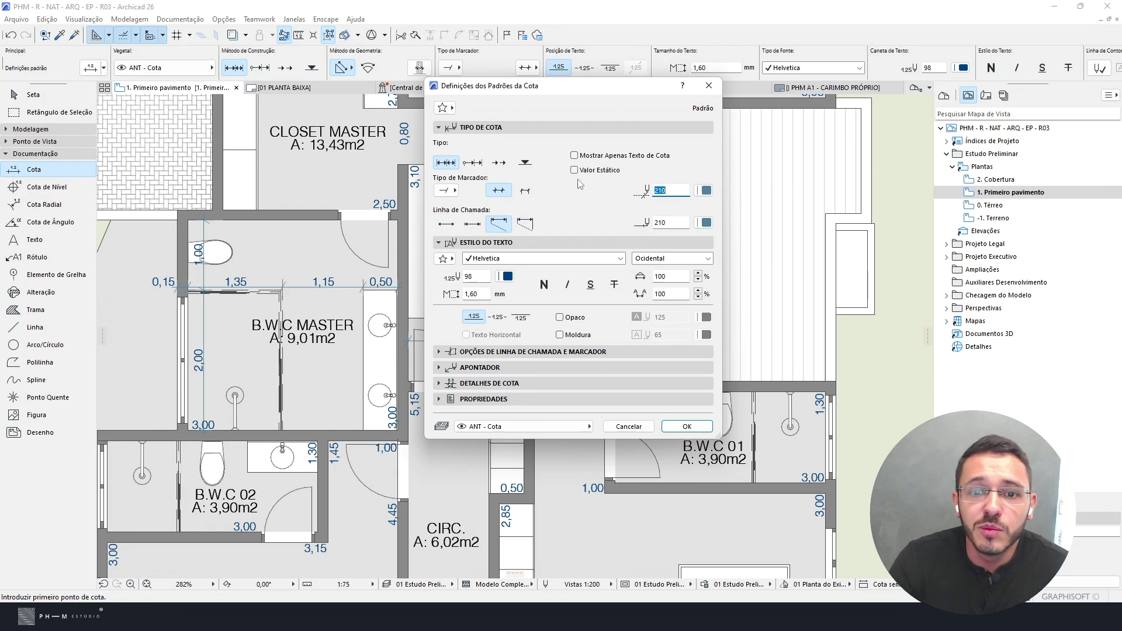
pyautogui.click(605, 156)
pyautogui.click(687, 426)
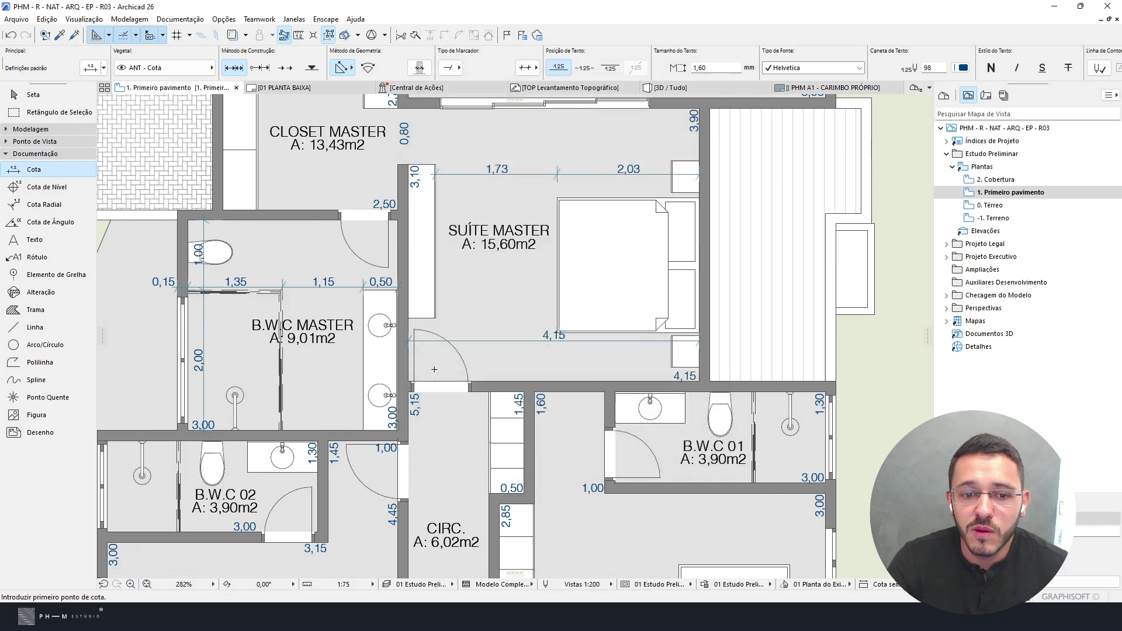
# Dimension the Suíte Master's width again as text only, placing it above the existing full dimension line.
pyautogui.click(409, 382)
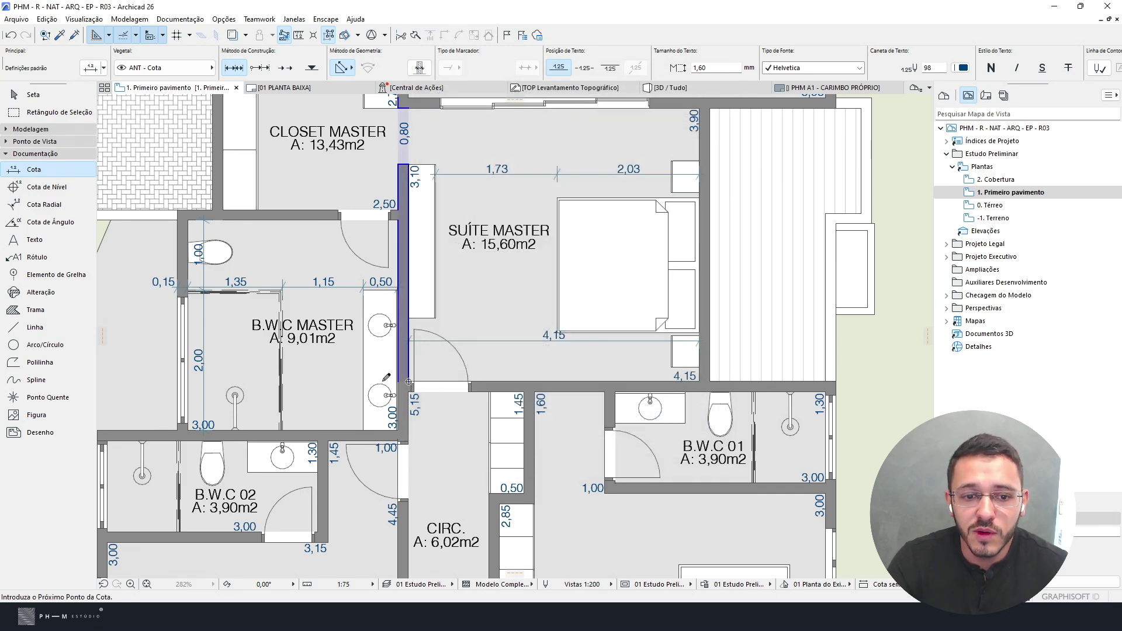
pyautogui.click(699, 382)
pyautogui.doubleClick(584, 363)
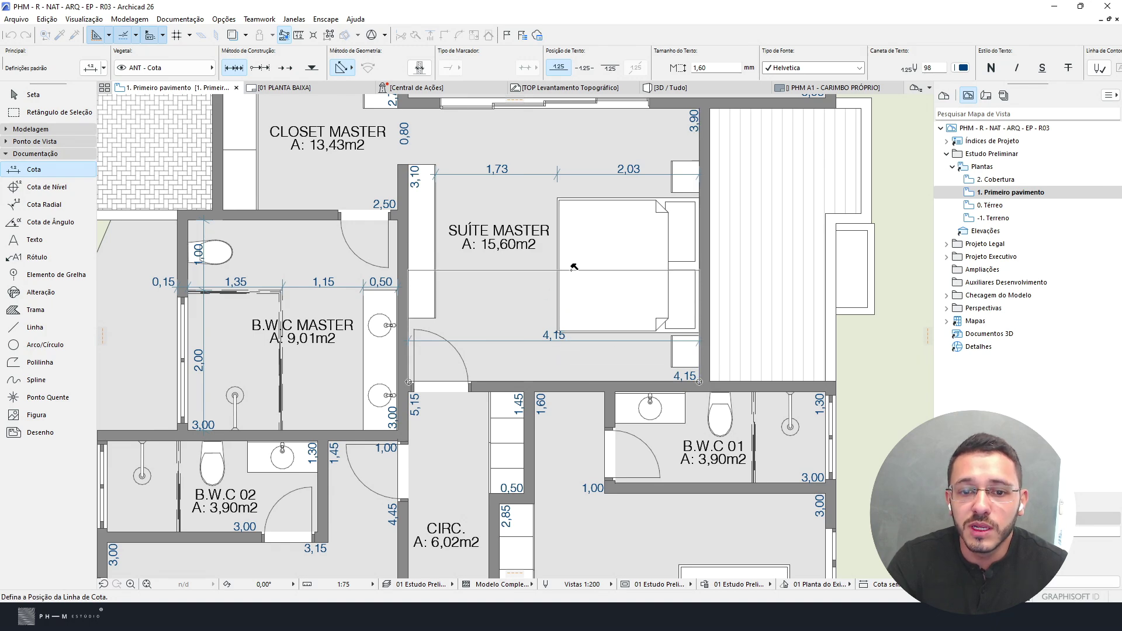
pyautogui.click(576, 296)
pyautogui.scroll(5, 575, 298)
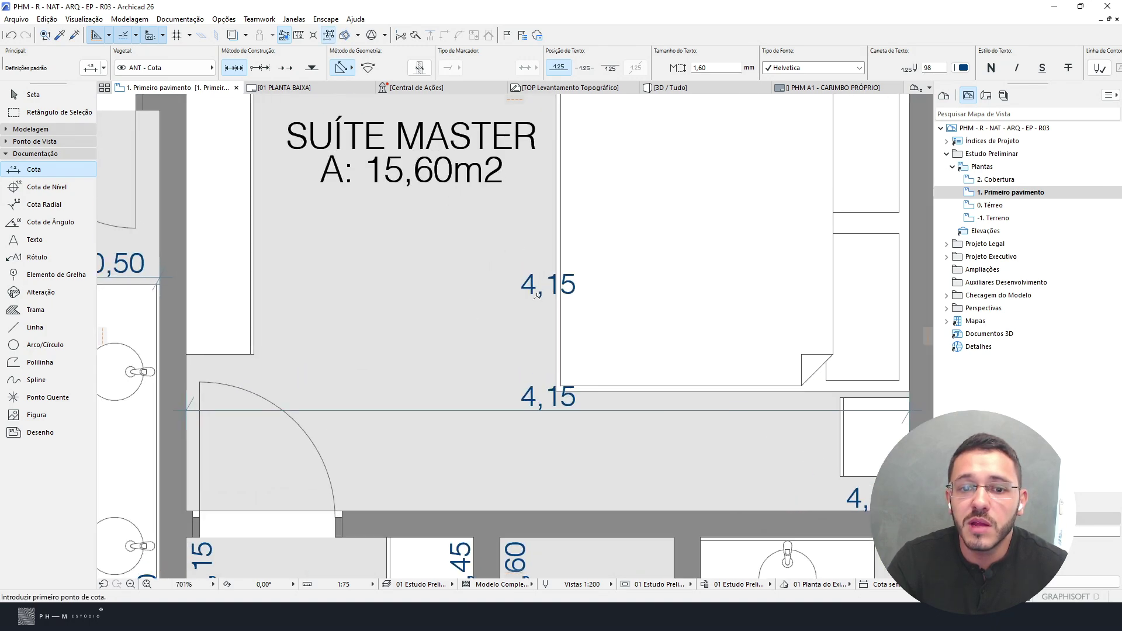
pyautogui.scroll(-4, 537, 306)
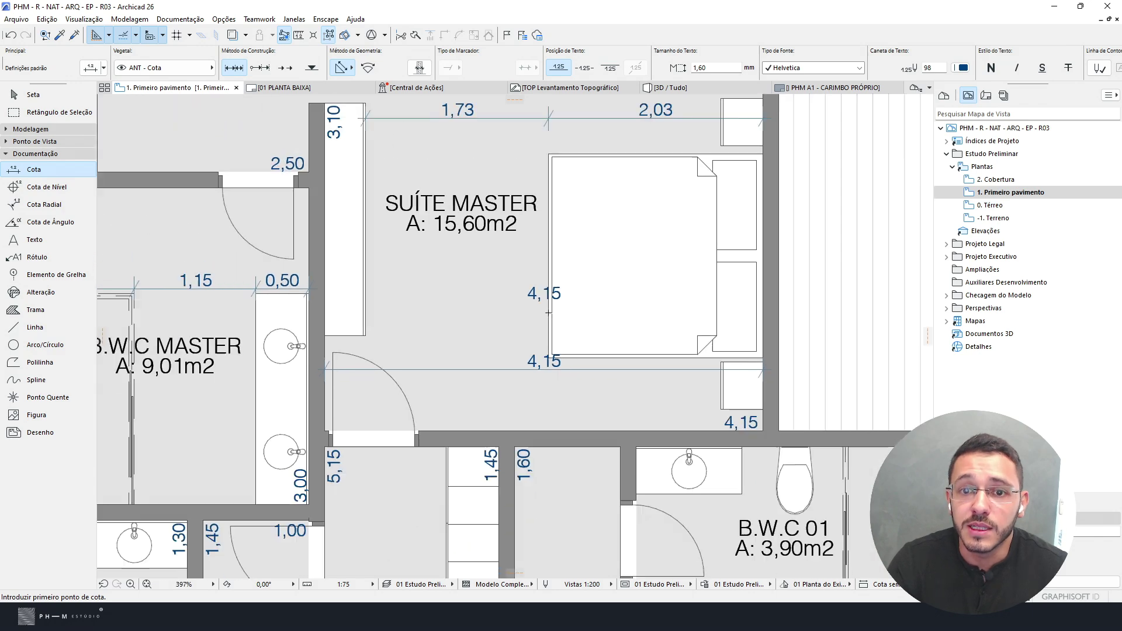
pyautogui.press('Escape')
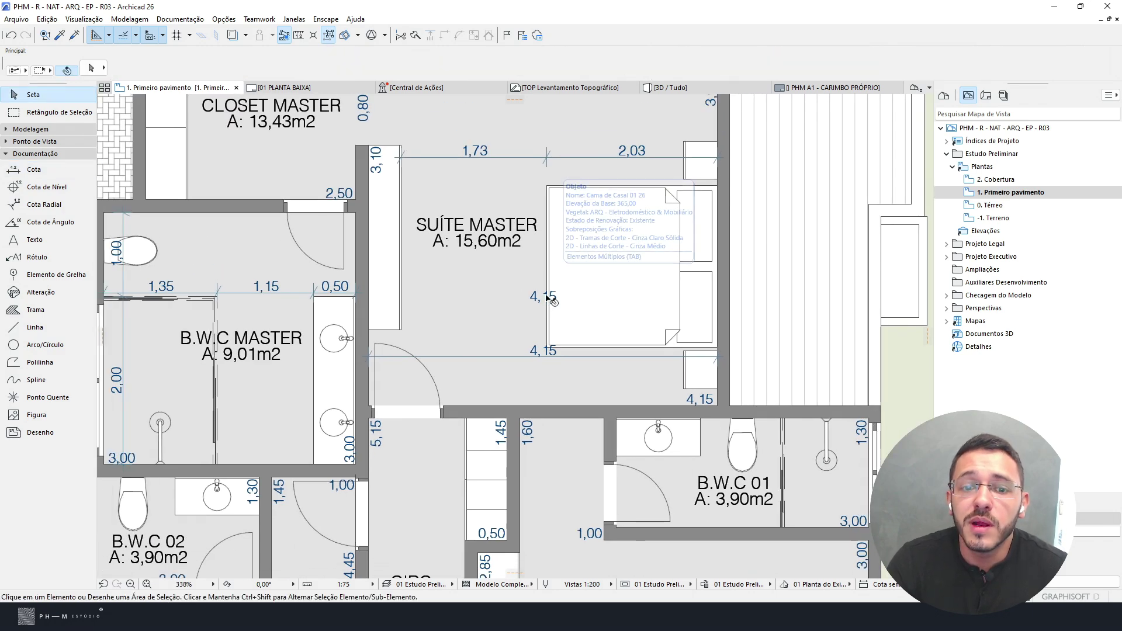
# Move the new text-only width value down to the lower wall, beside the existing text-only dimension.
pyautogui.click(543, 297)
pyautogui.click(553, 301)
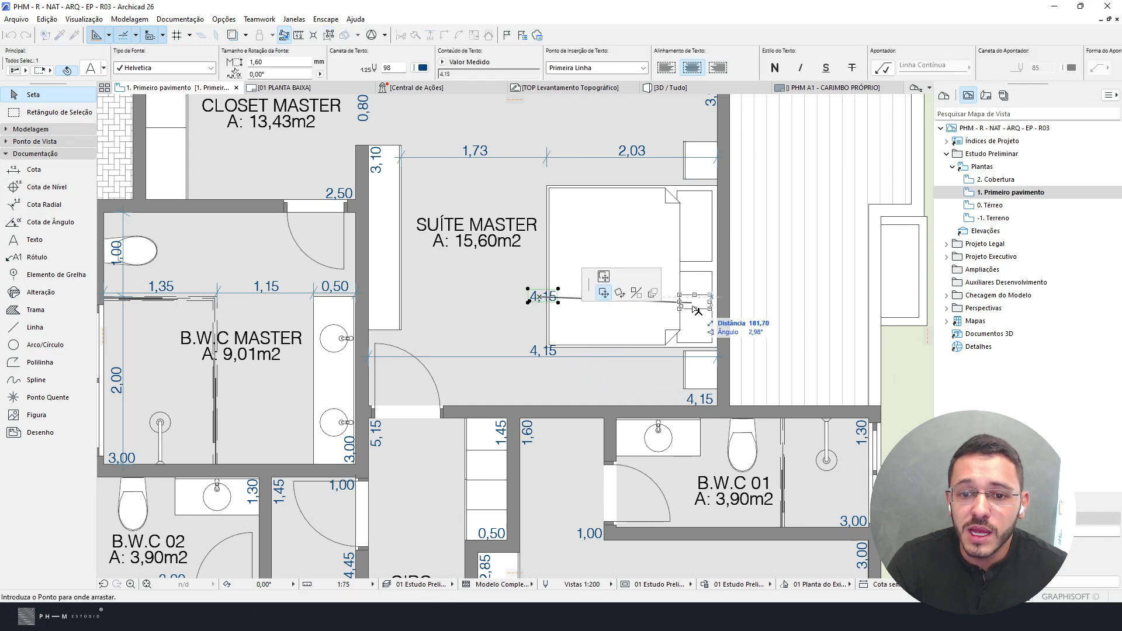
pyautogui.click(663, 402)
pyautogui.scroll(4, 655, 399)
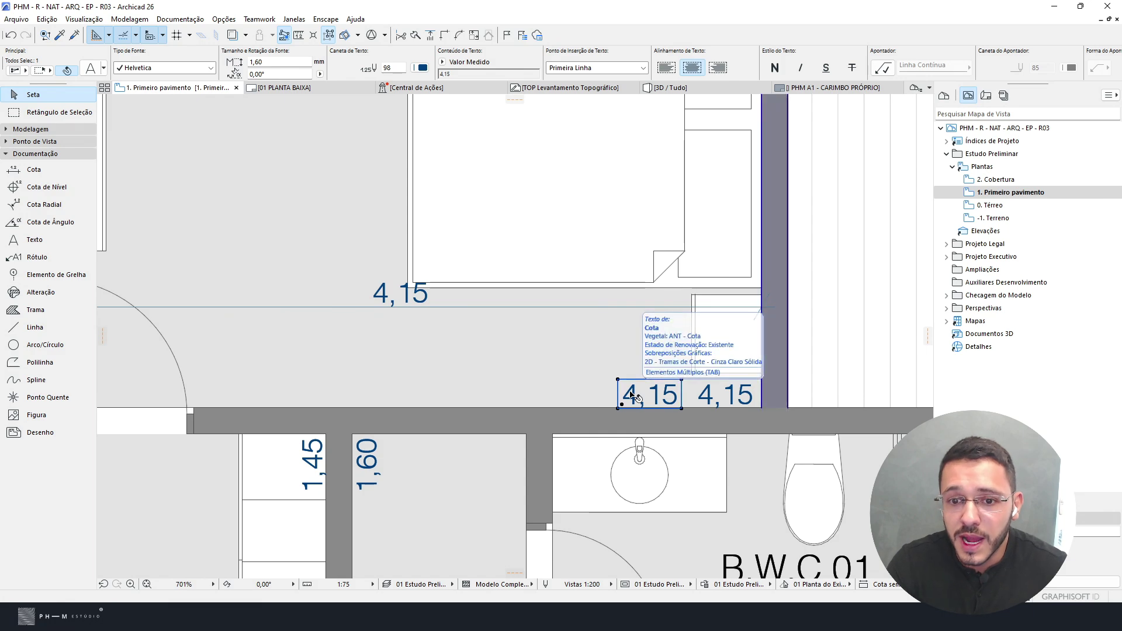
pyautogui.press('Escape')
pyautogui.scroll(-4, 633, 398)
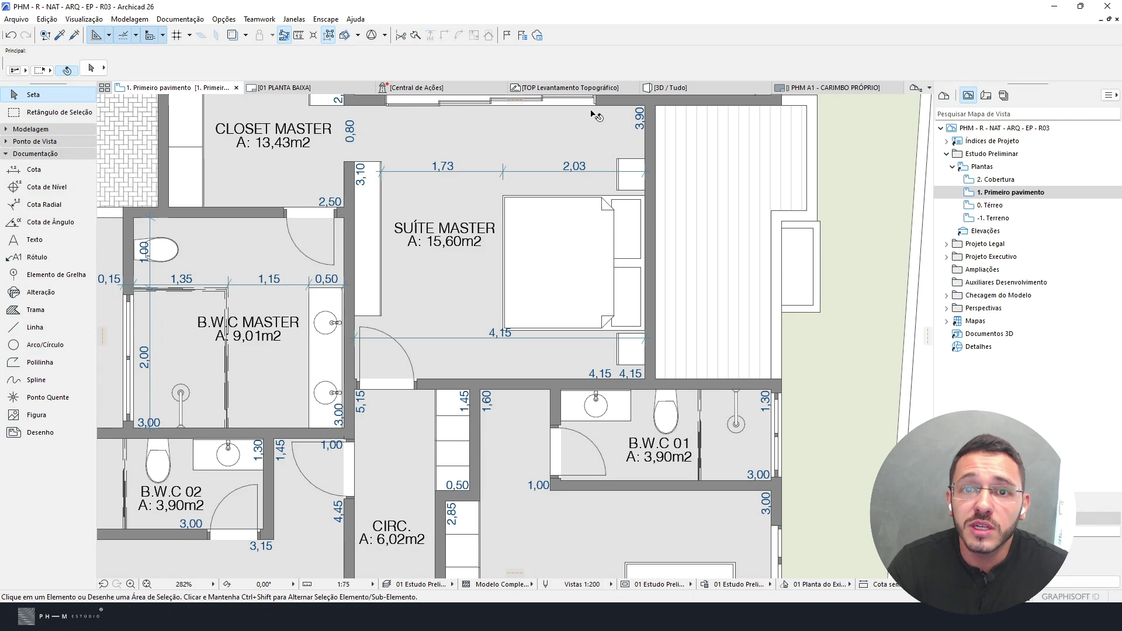
# Apply the Metro dimension standard in the project preferences and inspect the Suíte Master's dimension texts.
pyautogui.click(225, 19)
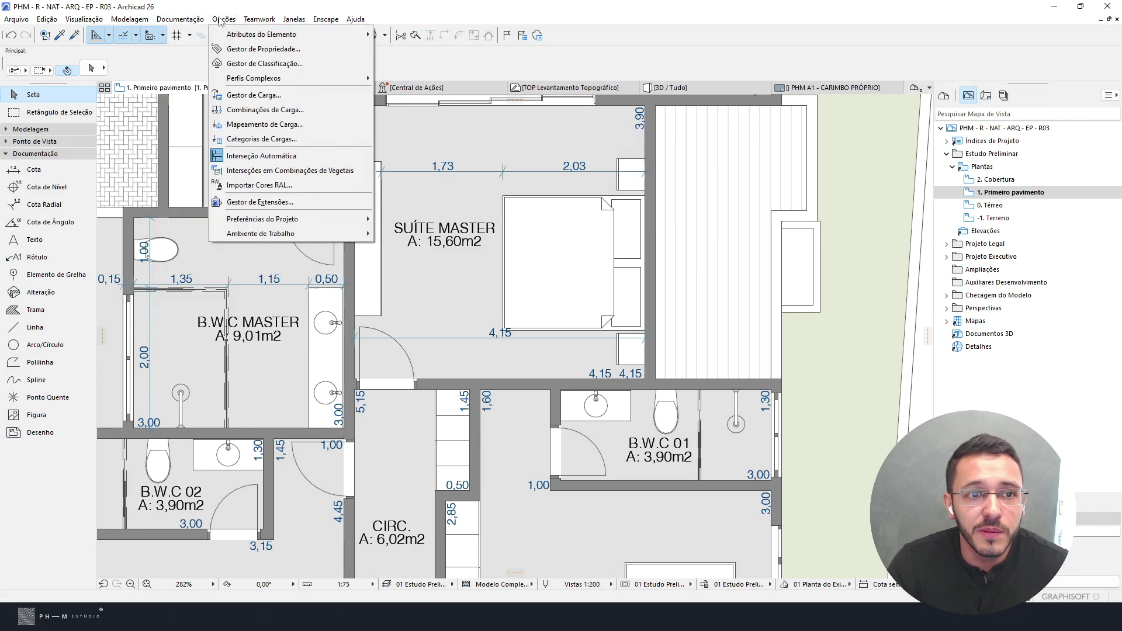
pyautogui.moveTo(327, 219)
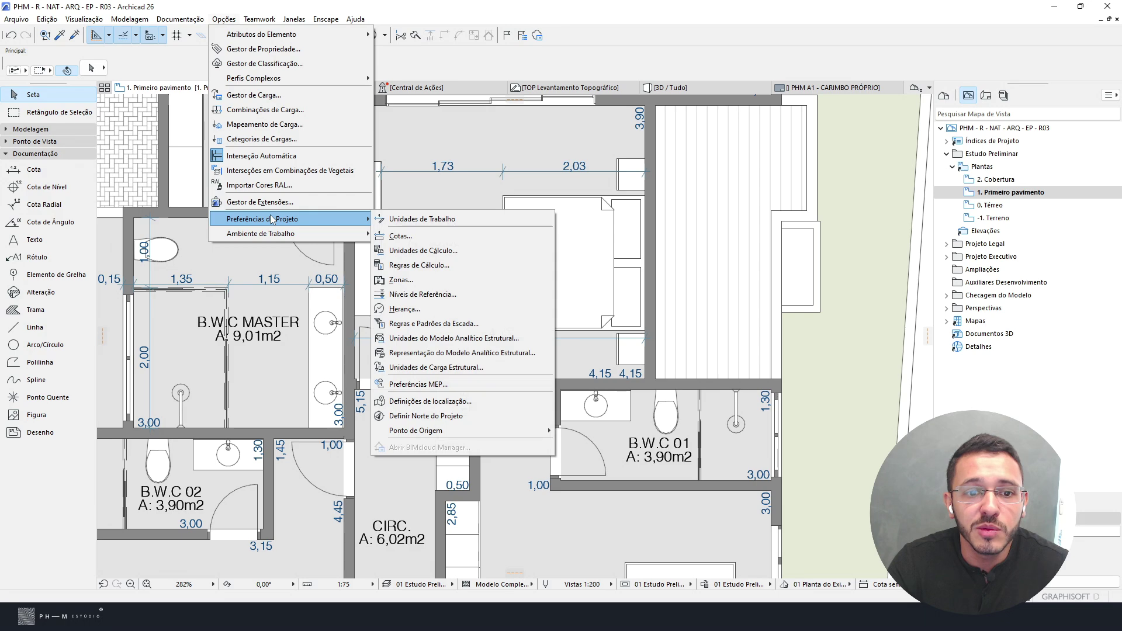
pyautogui.click(407, 235)
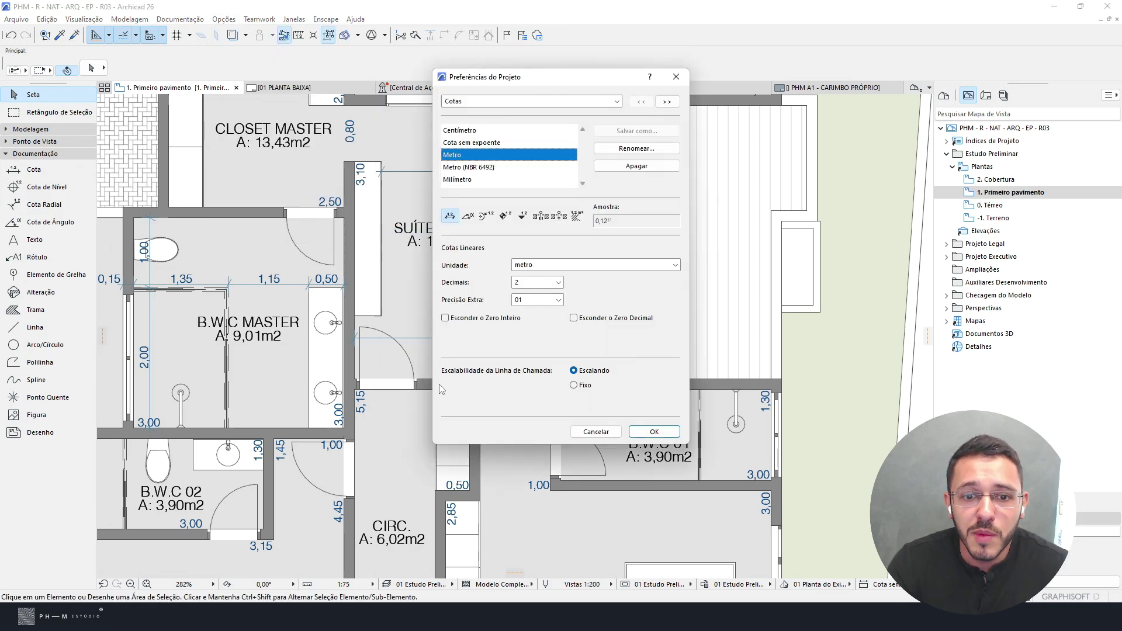
pyautogui.click(639, 432)
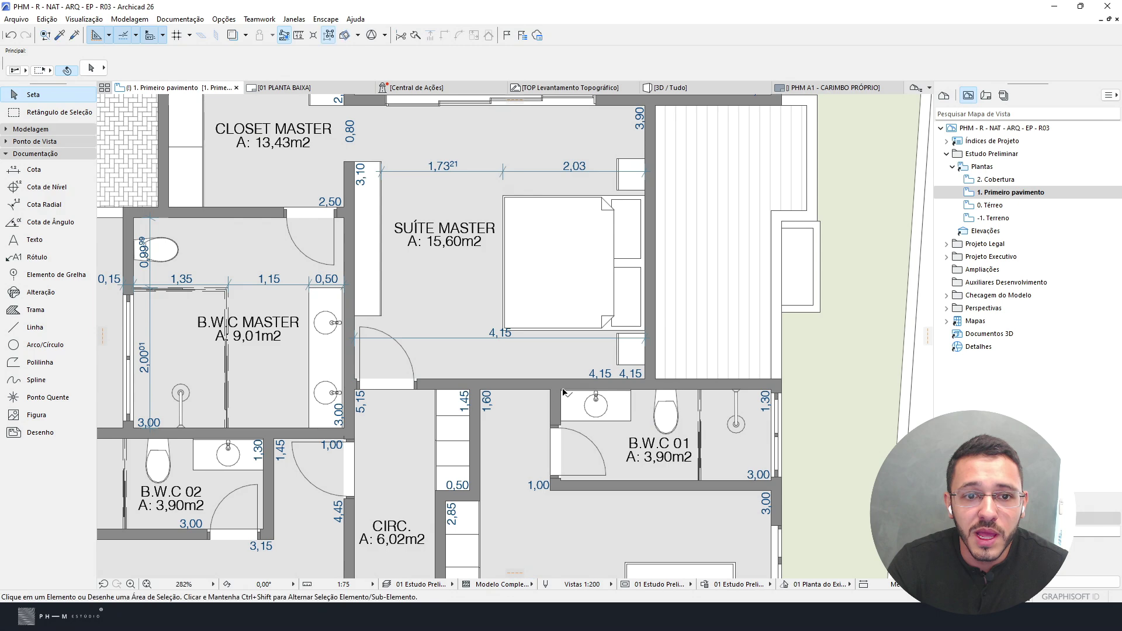
pyautogui.scroll(3, 475, 276)
pyautogui.scroll(5, 432, 199)
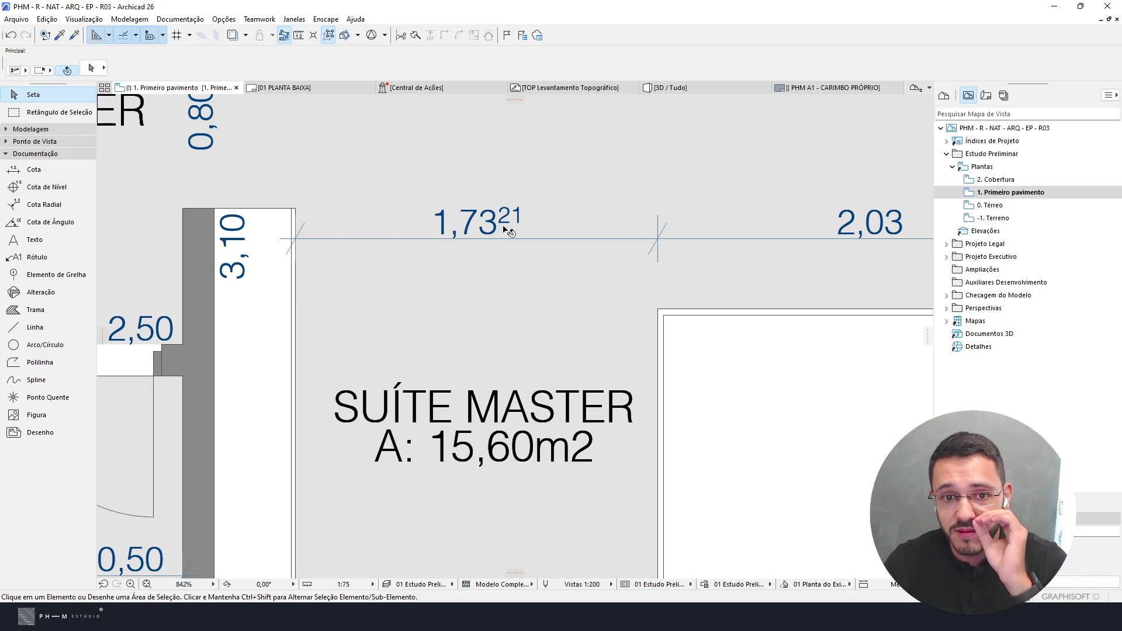
pyautogui.scroll(-4, 502, 193)
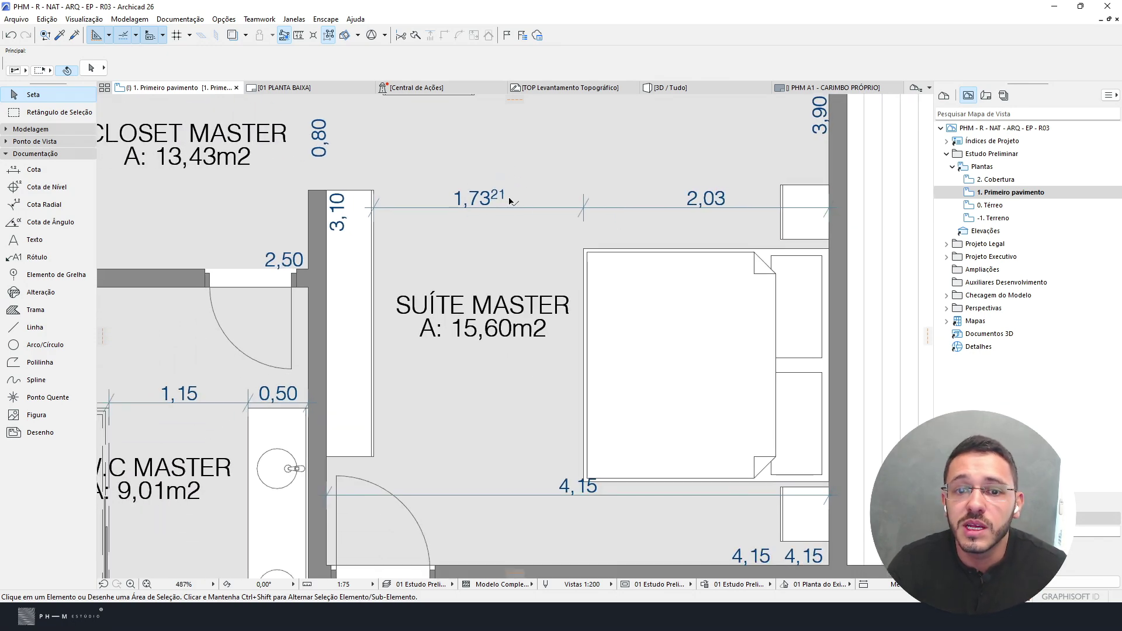
pyautogui.scroll(-3, 470, 203)
pyautogui.scroll(2, 493, 188)
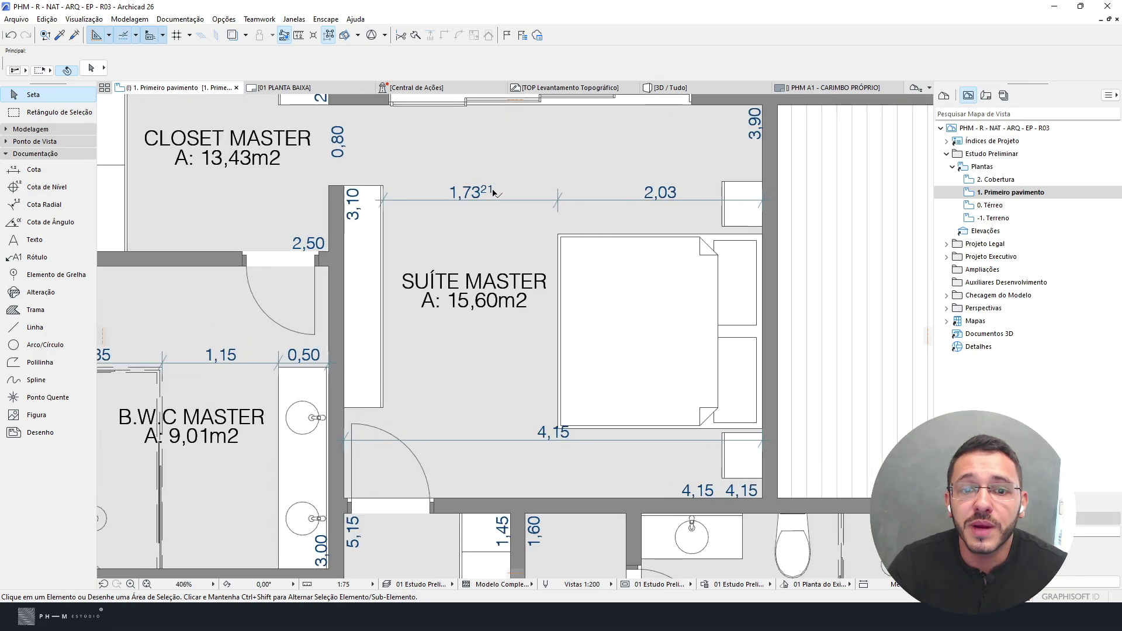
# Set Precisão Extra to Desligado for linear dimensions in the project's dimension preferences, starting from the Metro standard.
pyautogui.click(224, 20)
pyautogui.moveTo(296, 219)
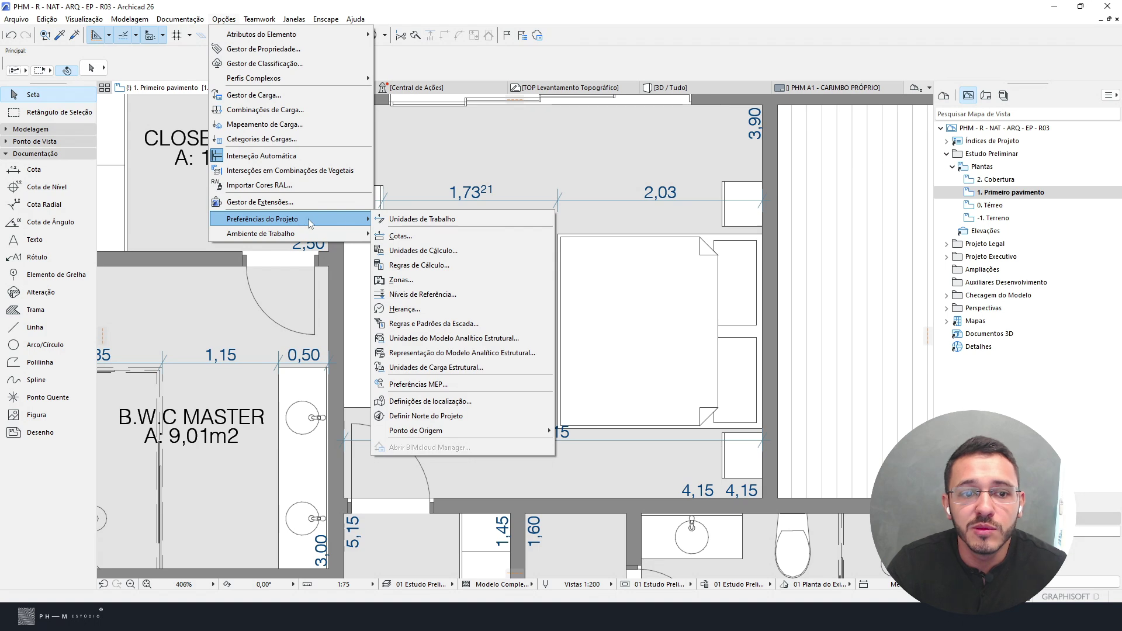
pyautogui.click(400, 236)
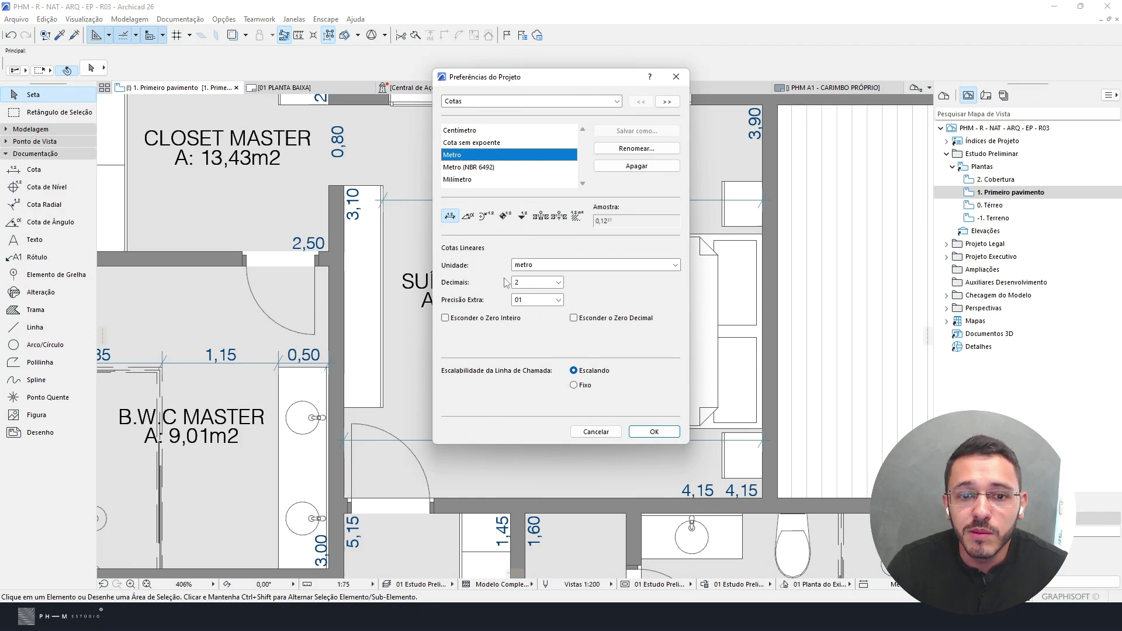
pyautogui.click(543, 271)
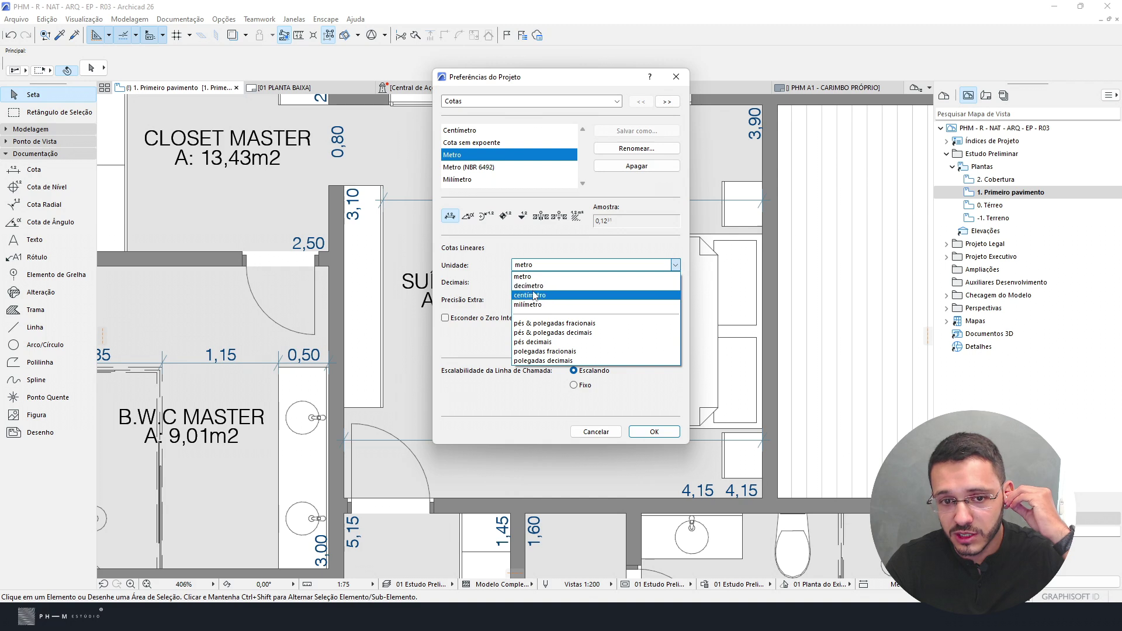
pyautogui.click(535, 270)
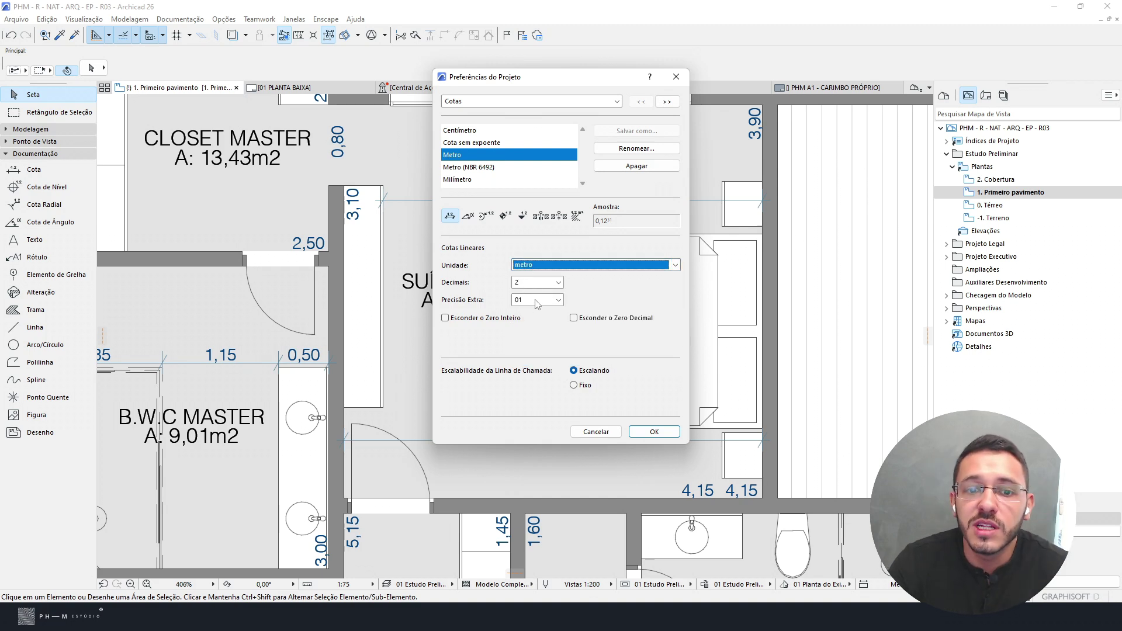
pyautogui.click(509, 301)
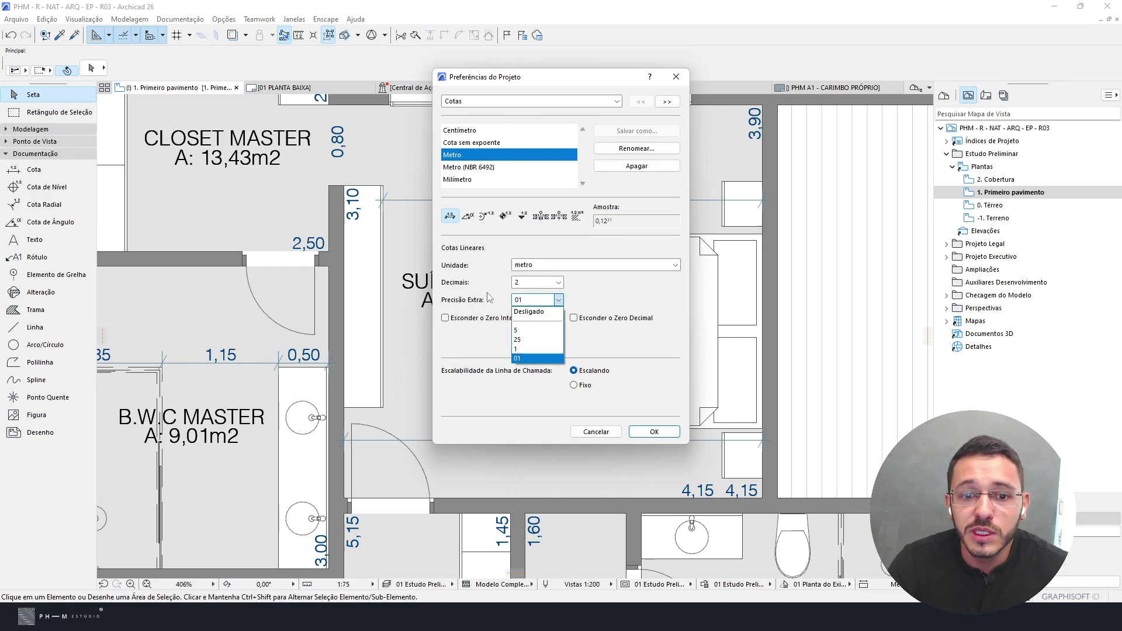
pyautogui.click(529, 311)
# Save the customized dimension settings as a new standard named "cota sem expoente - aula" and apply it to the project.
pyautogui.moveTo(560, 87); pyautogui.dragTo(764, 85)
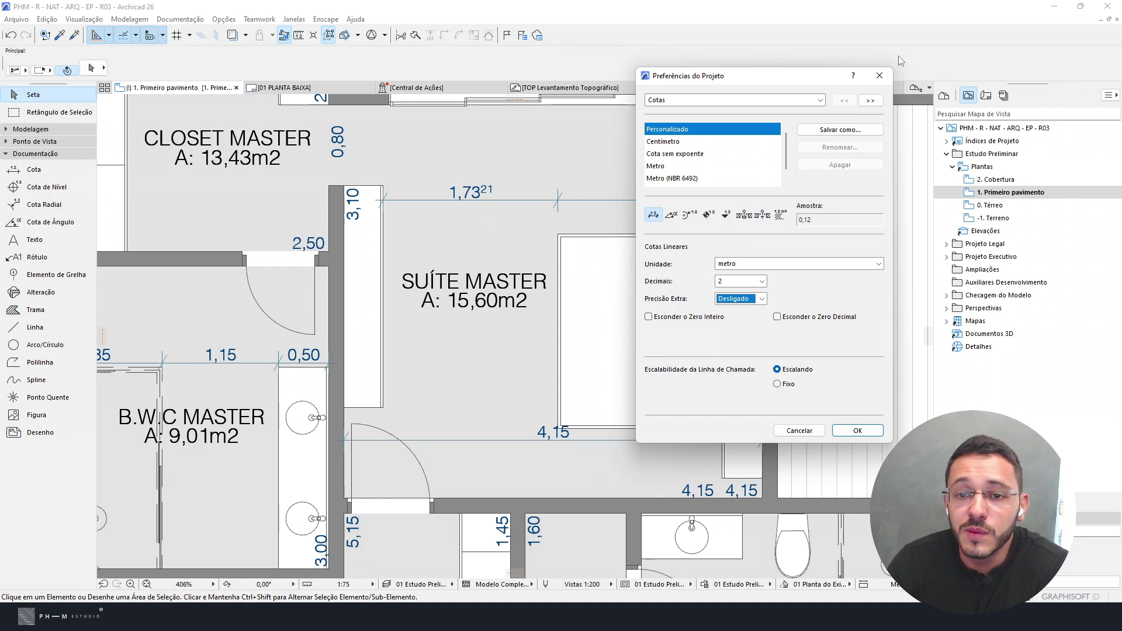
pyautogui.click(822, 129)
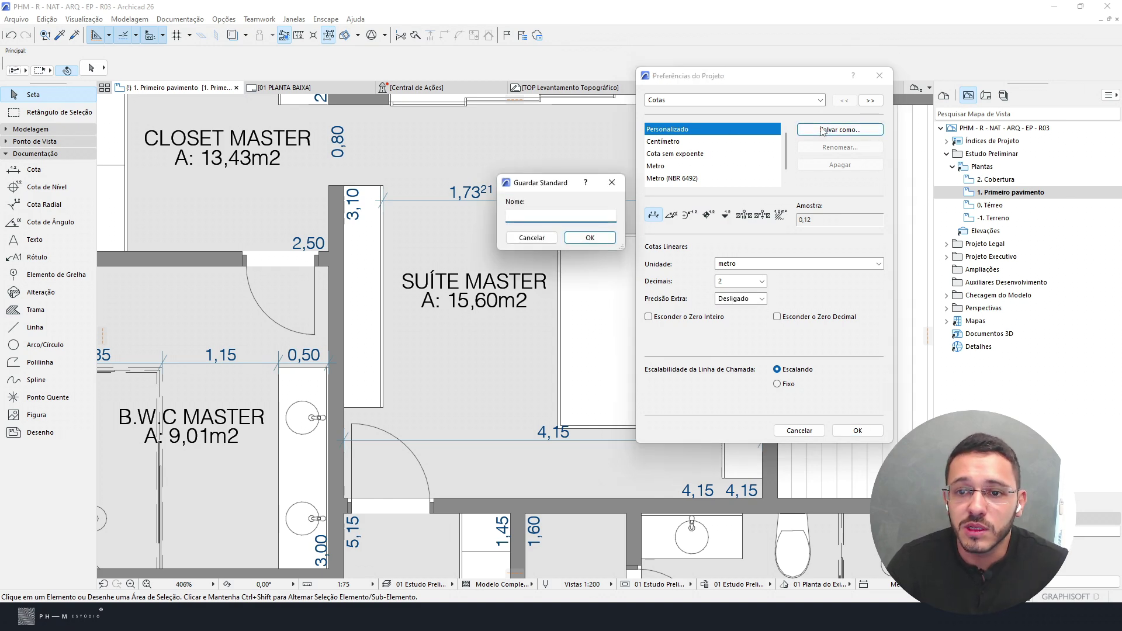
pyautogui.write('c')
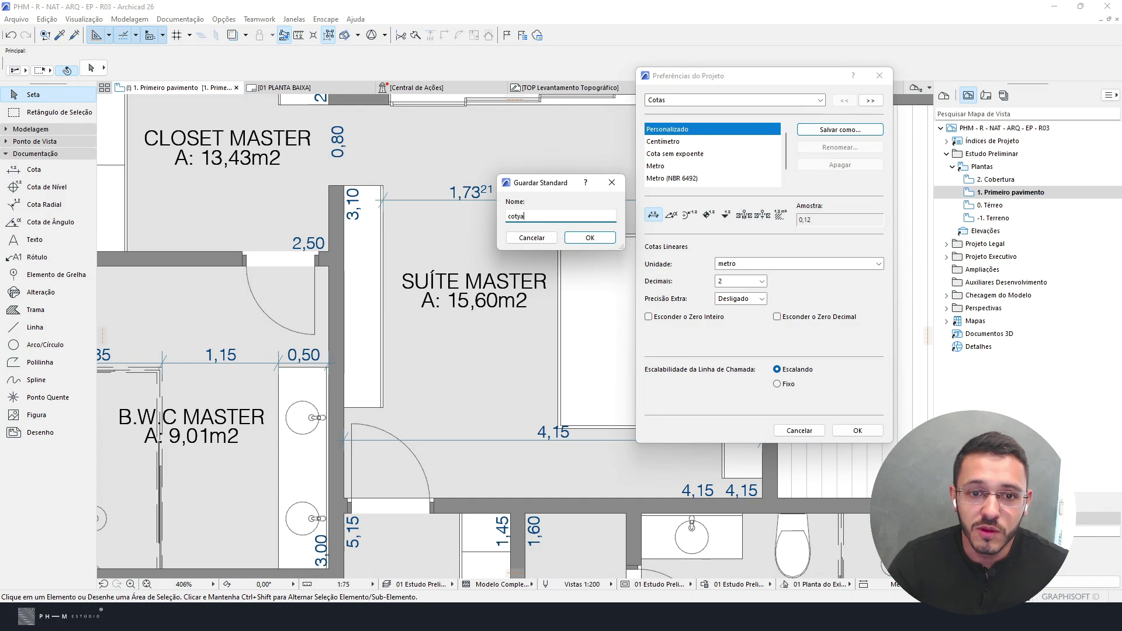
pyautogui.write('ota sem expoente')
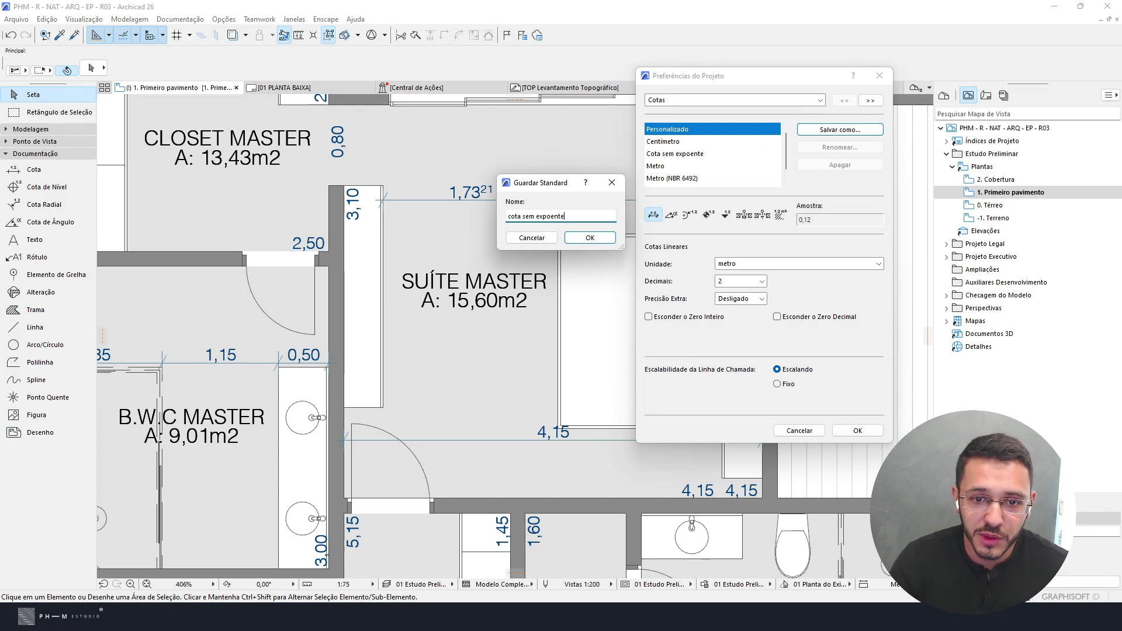
pyautogui.write(' - aula')
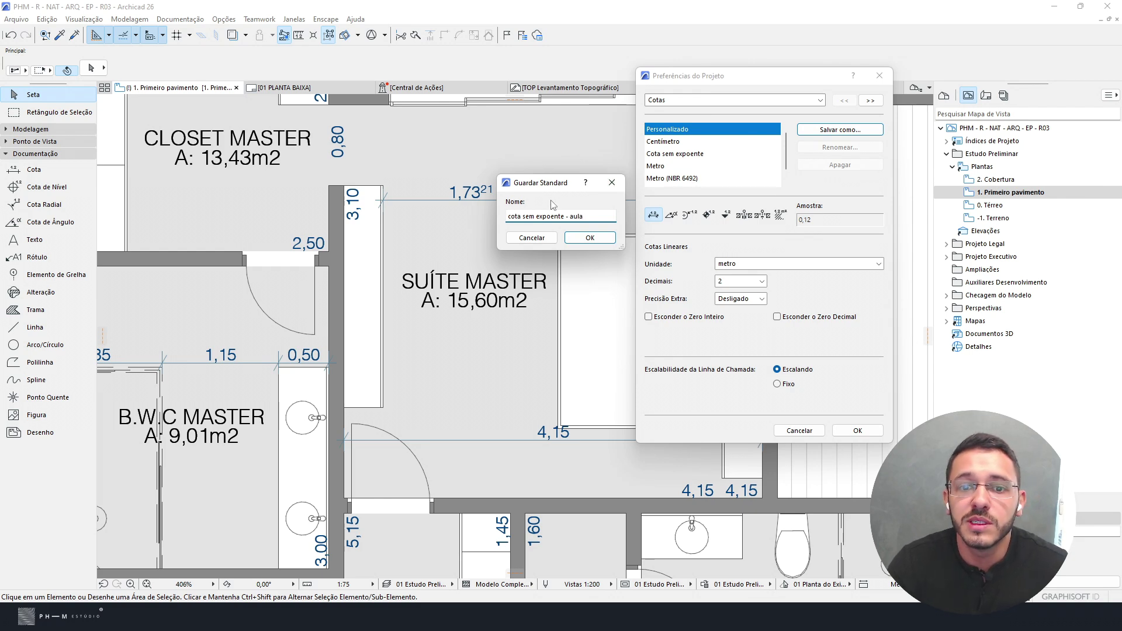
pyautogui.click(592, 243)
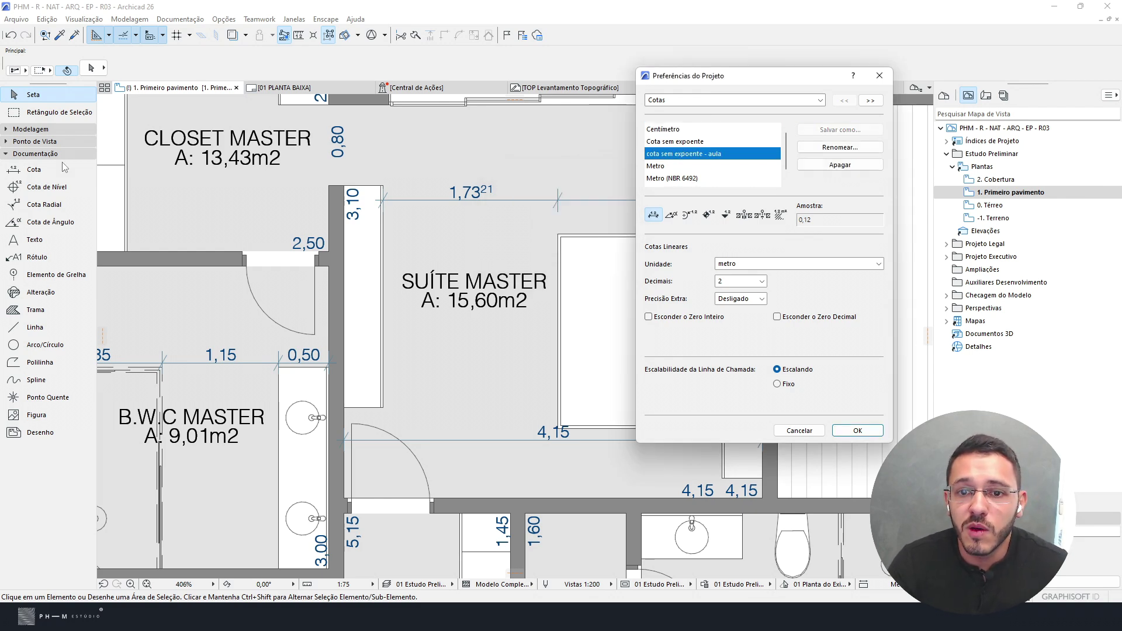
pyautogui.click(858, 431)
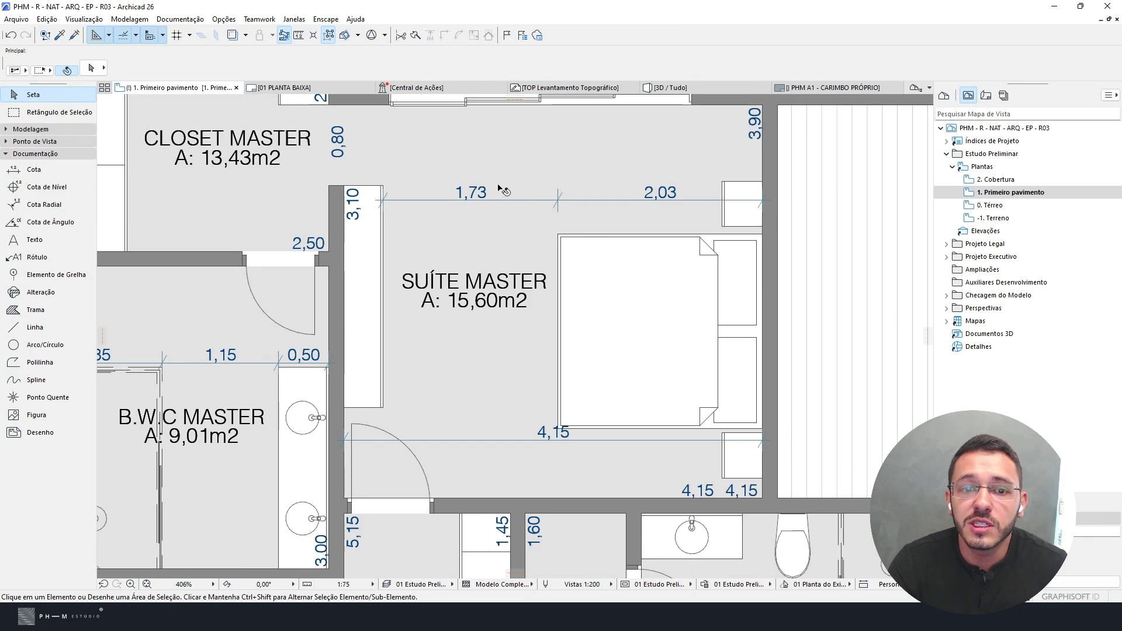
# Set Unidade de Medida to "cota sem expoente - aula" in the view settings of 1. Primeiro pavimento.
pyautogui.scroll(-1, 507, 280)
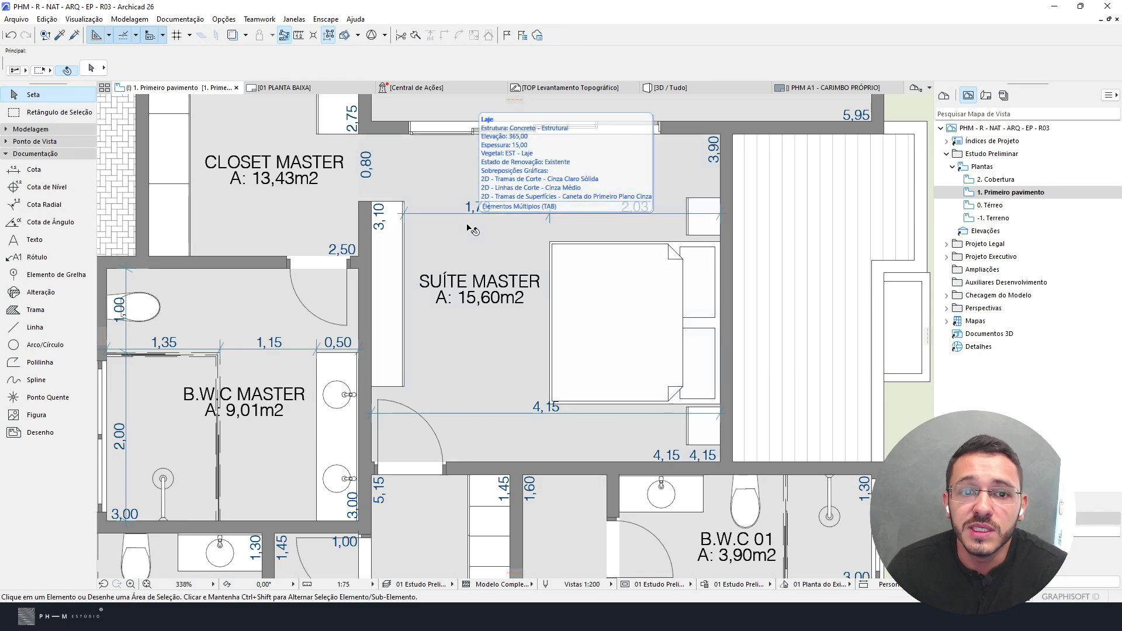
pyautogui.scroll(-2, 471, 228)
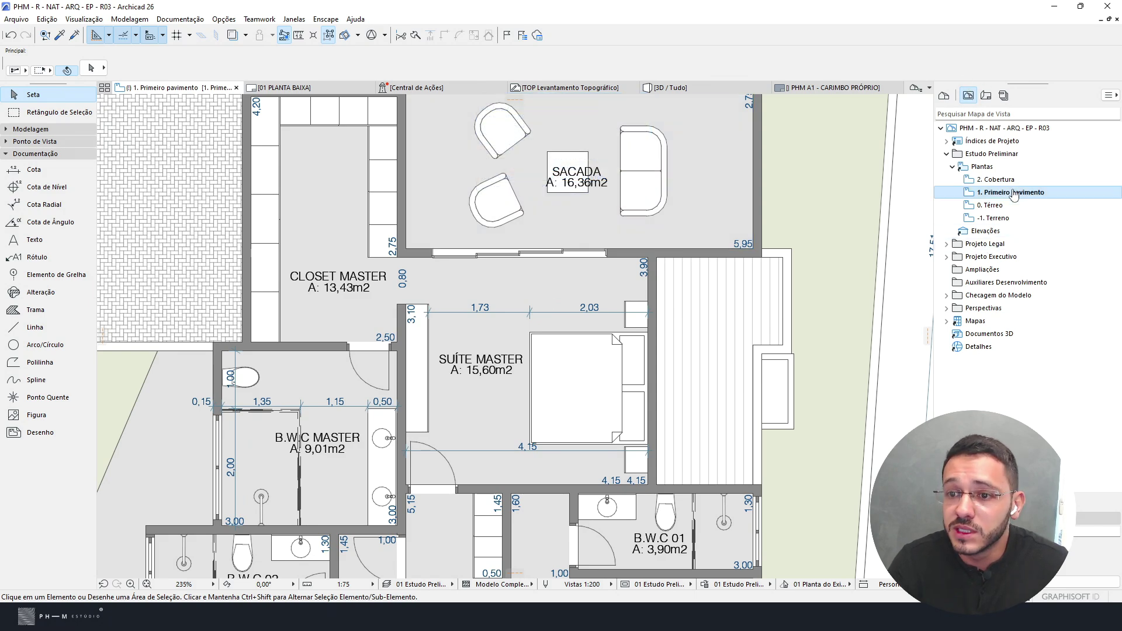
pyautogui.rightClick(990, 195)
pyautogui.press('Escape')
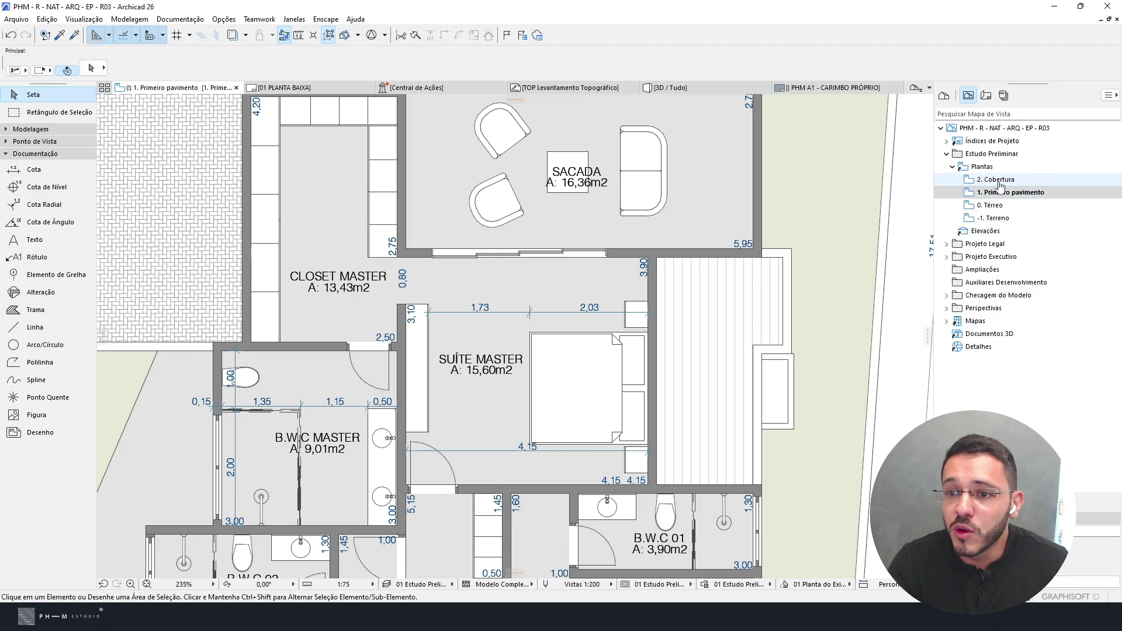
pyautogui.rightClick(994, 195)
pyautogui.click(1003, 351)
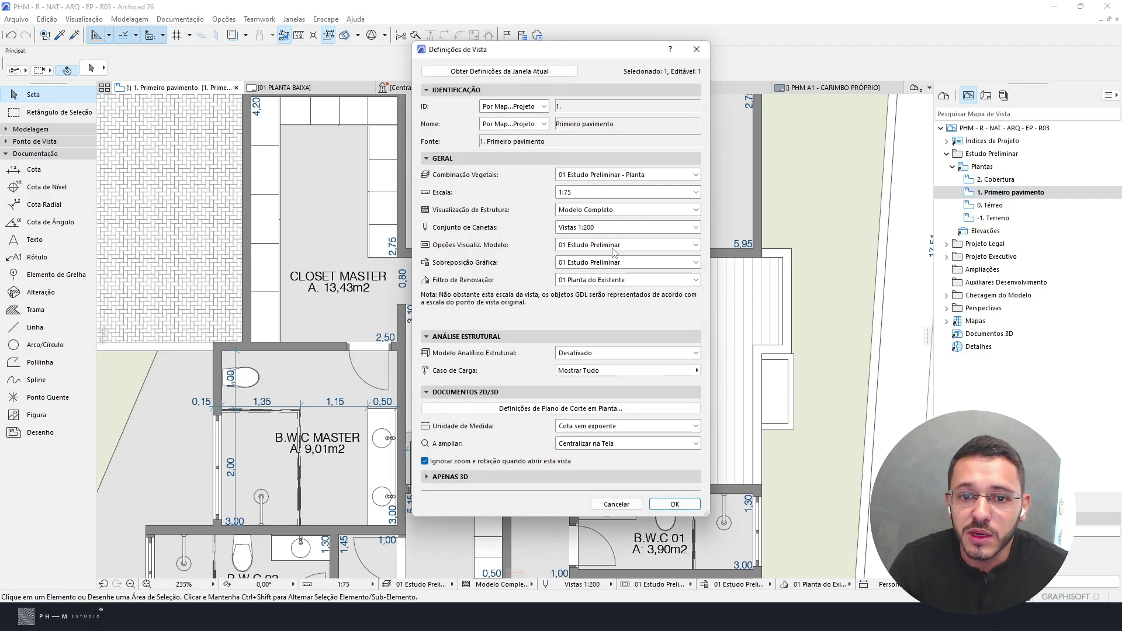
pyautogui.click(543, 159)
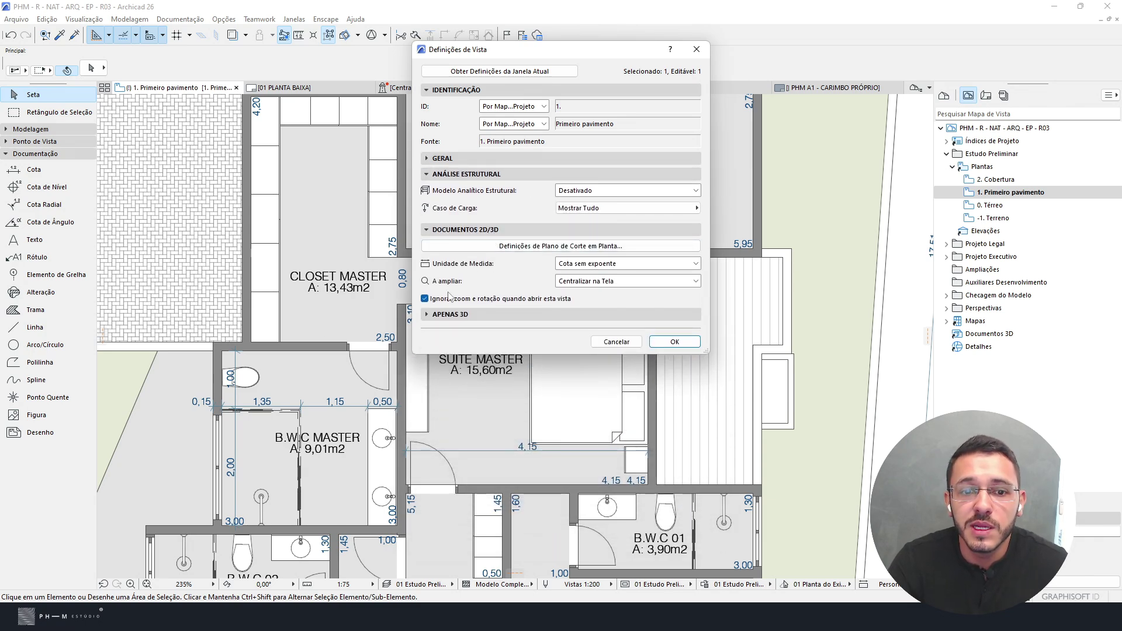
pyautogui.click(614, 263)
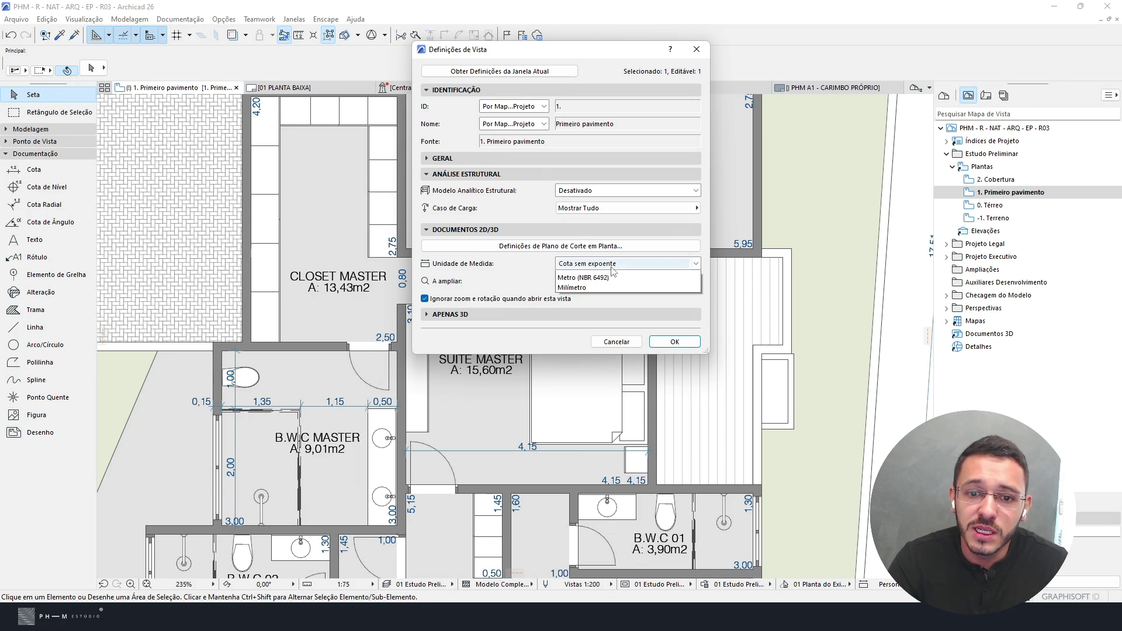
pyautogui.click(589, 296)
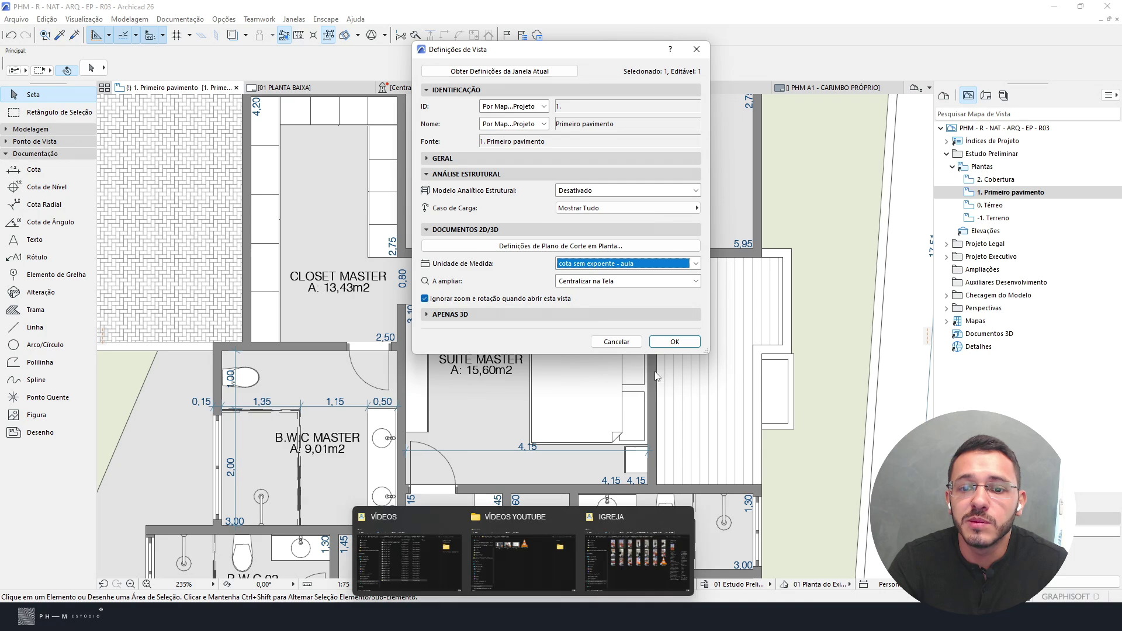
pyautogui.press('Return')
# Open the 0. Térreo view, return to 1. Primeiro pavimento, and inspect the Suíte Master's dimension texts.
pyautogui.doubleClick(988, 207)
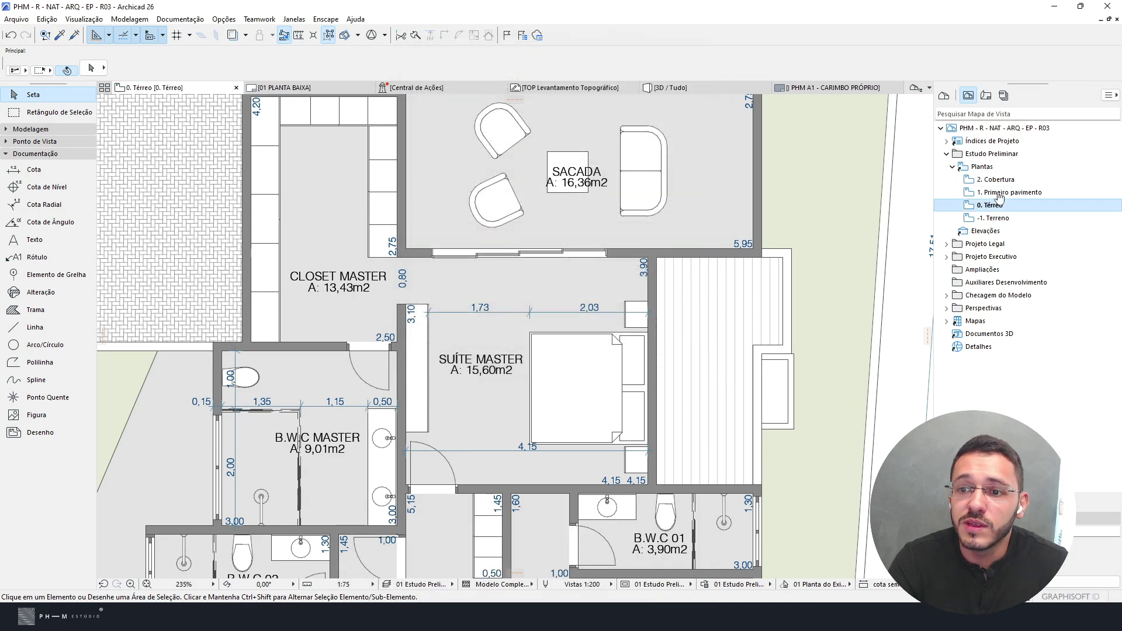
pyautogui.doubleClick(995, 194)
pyautogui.scroll(4, 409, 322)
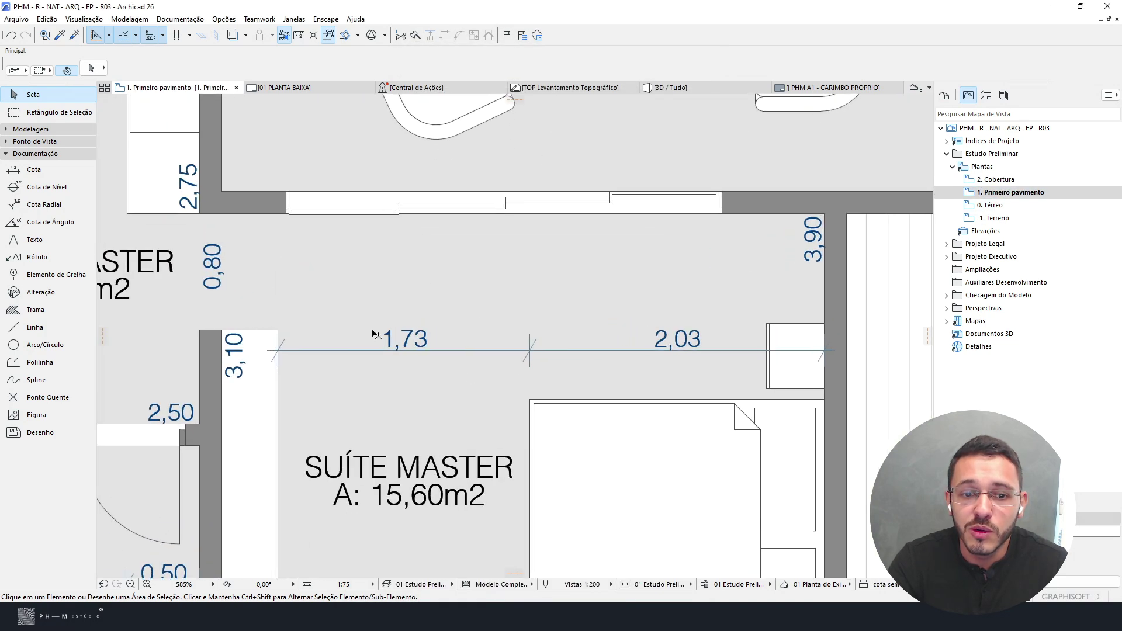
pyautogui.scroll(-2, 489, 313)
pyautogui.scroll(-2, 496, 315)
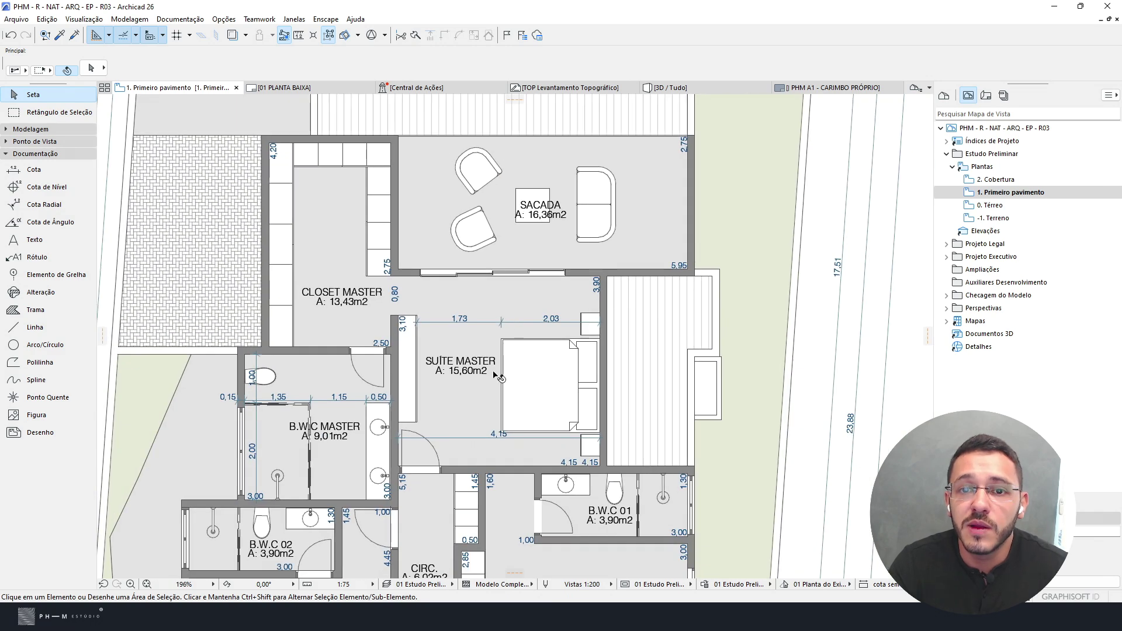